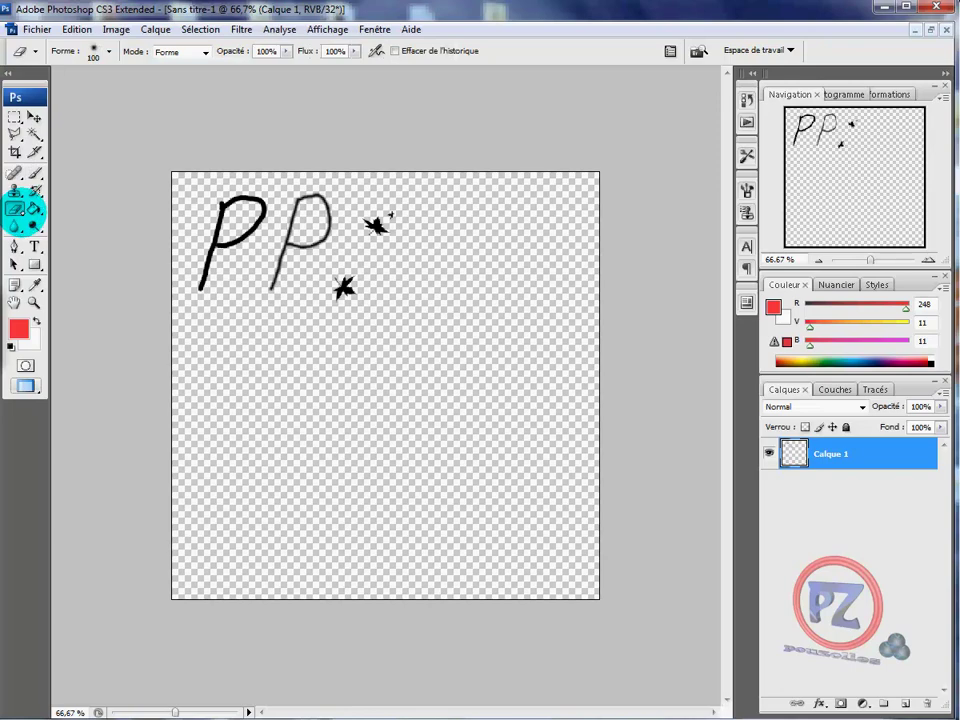
Try to erase the thick black letter P with the Magic Eraser tool (Outil Gomme magique)
{"action": "left_click", "coordinate": [17, 209]}
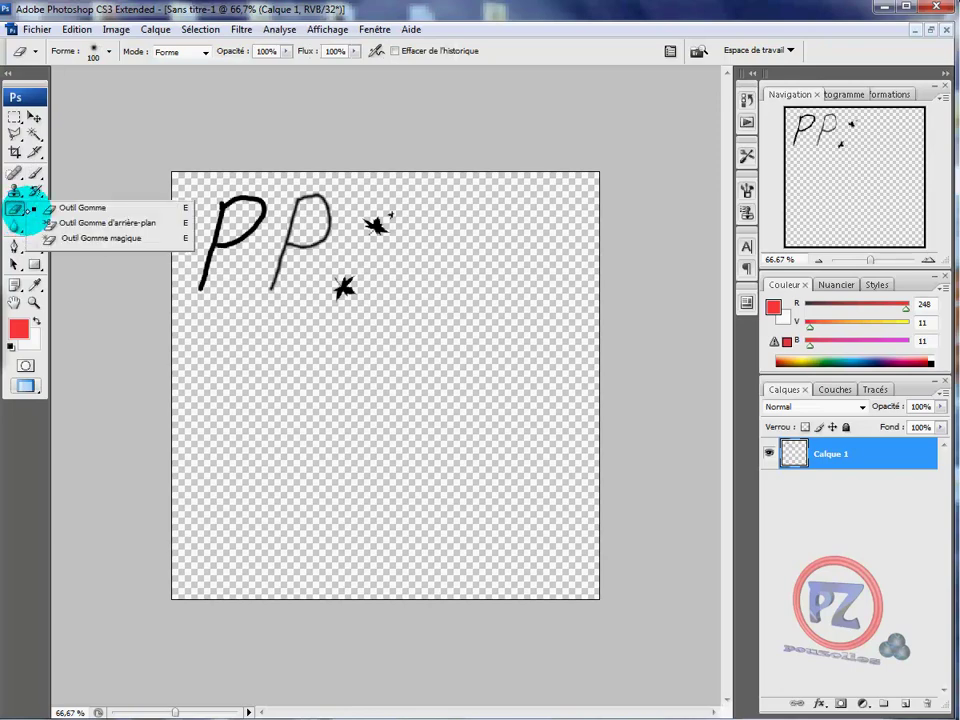
{"action": "left_click", "coordinate": [105, 240]}
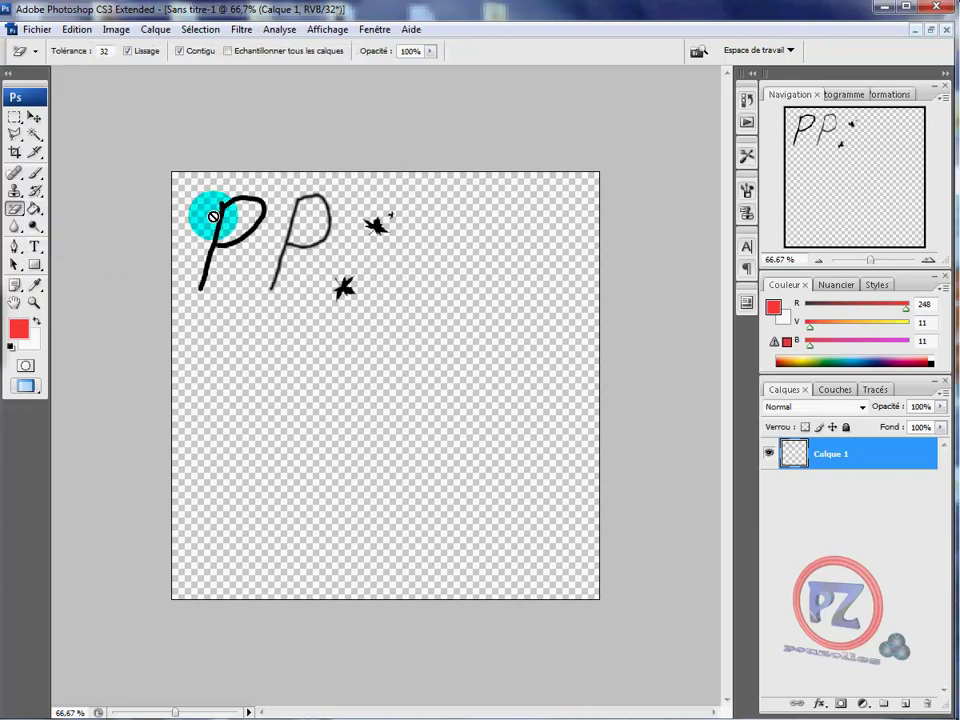
{"action": "left_click", "coordinate": [233, 245]}
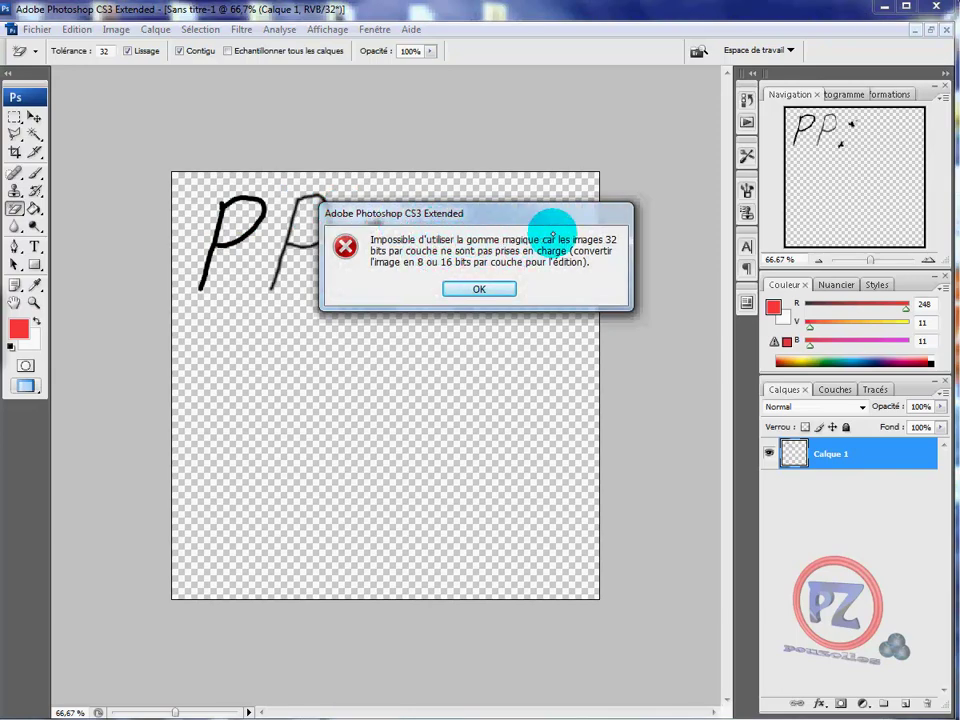
{"action": "left_click", "coordinate": [490, 290]}
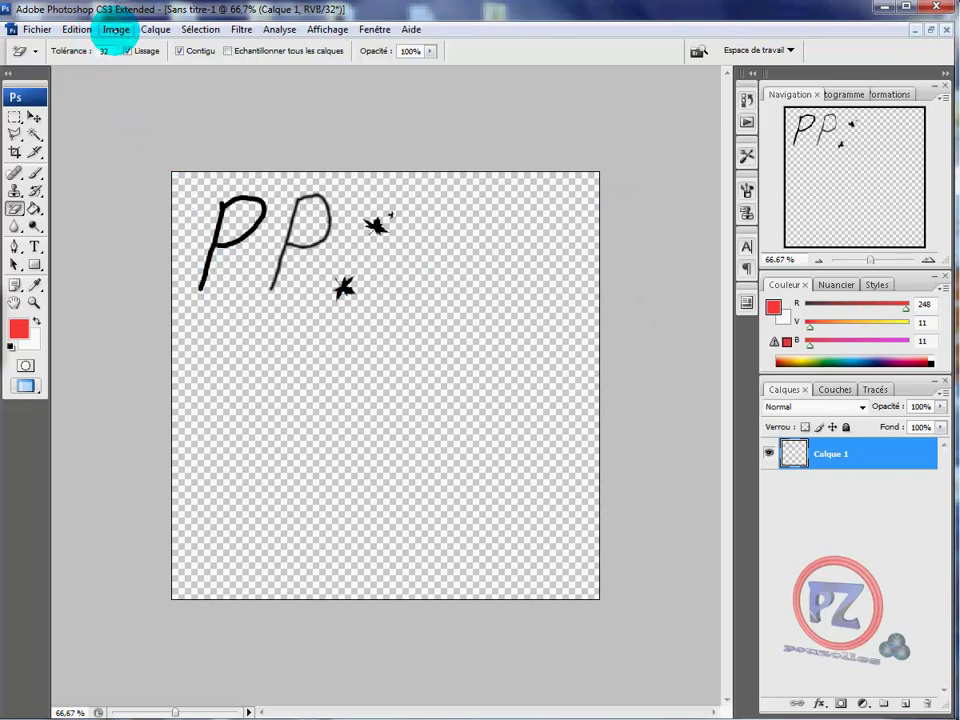
Convert the image to 8 bits/couche, merging the layers and using the Exposition et gamma method with exposure 0,00 and gamma 1,00
{"action": "left_click", "coordinate": [116, 29]}
{"action": "mouse_move", "coordinate": [114, 48]}
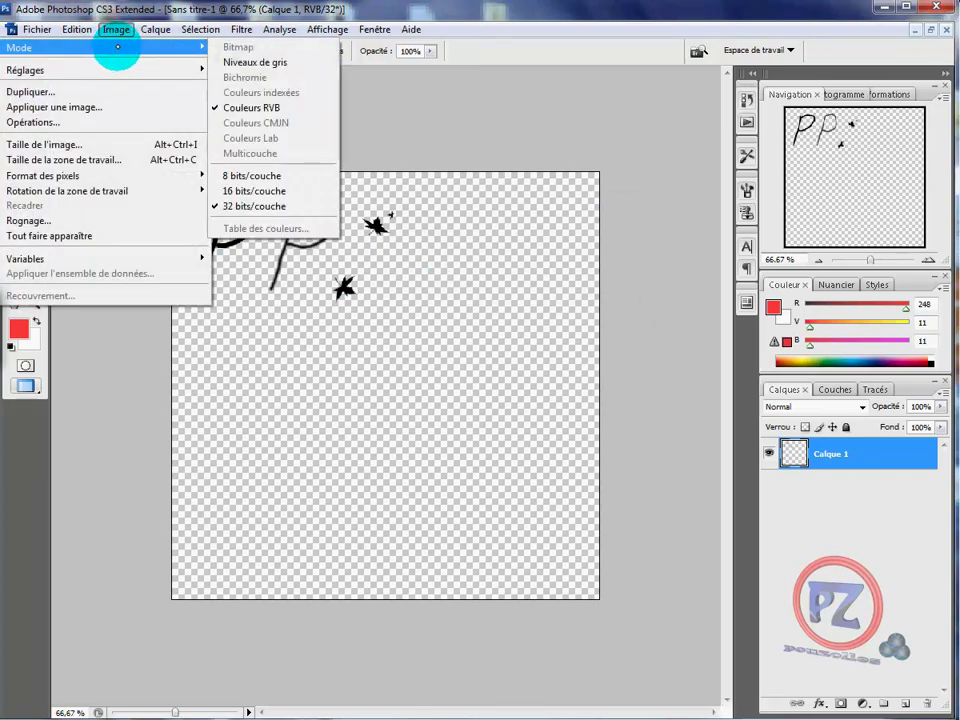
{"action": "mouse_move", "coordinate": [200, 29]}
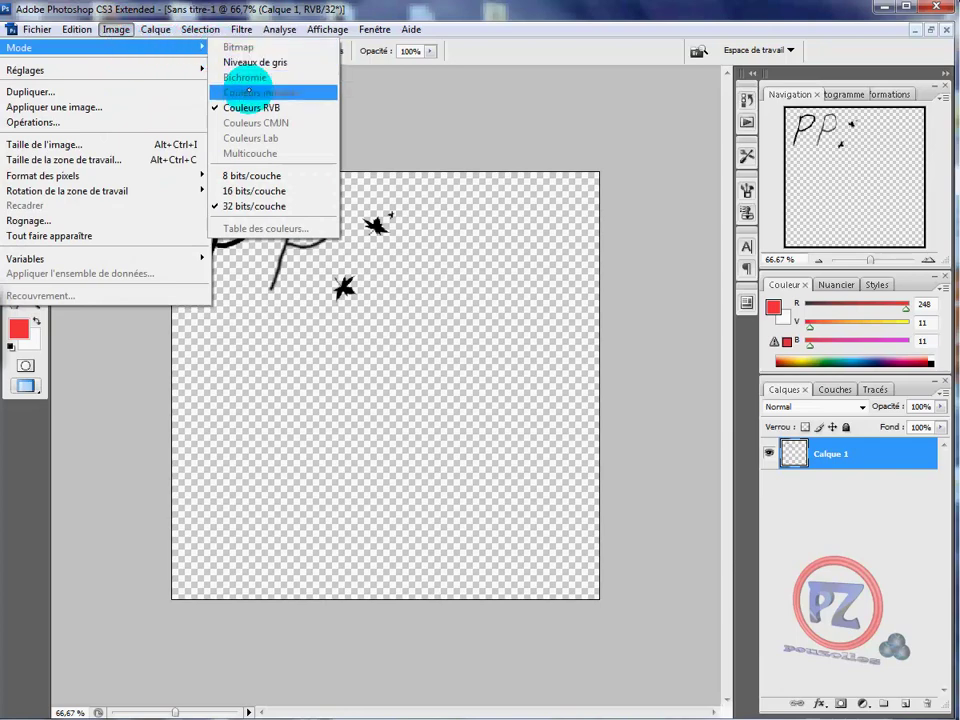
{"action": "left_click", "coordinate": [263, 177]}
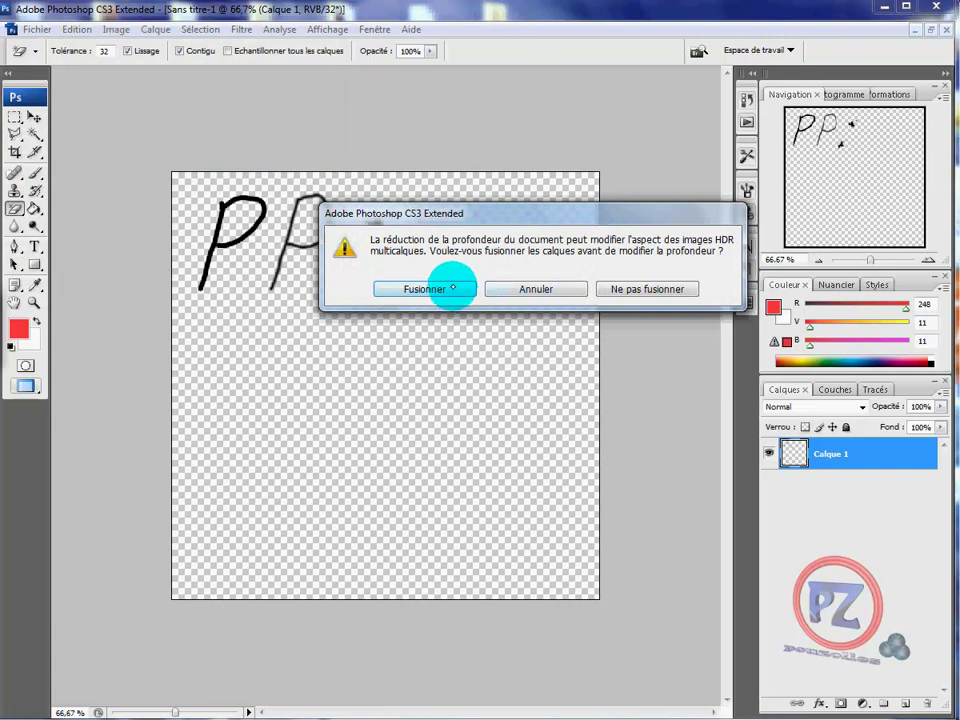
{"action": "left_click", "coordinate": [425, 289]}
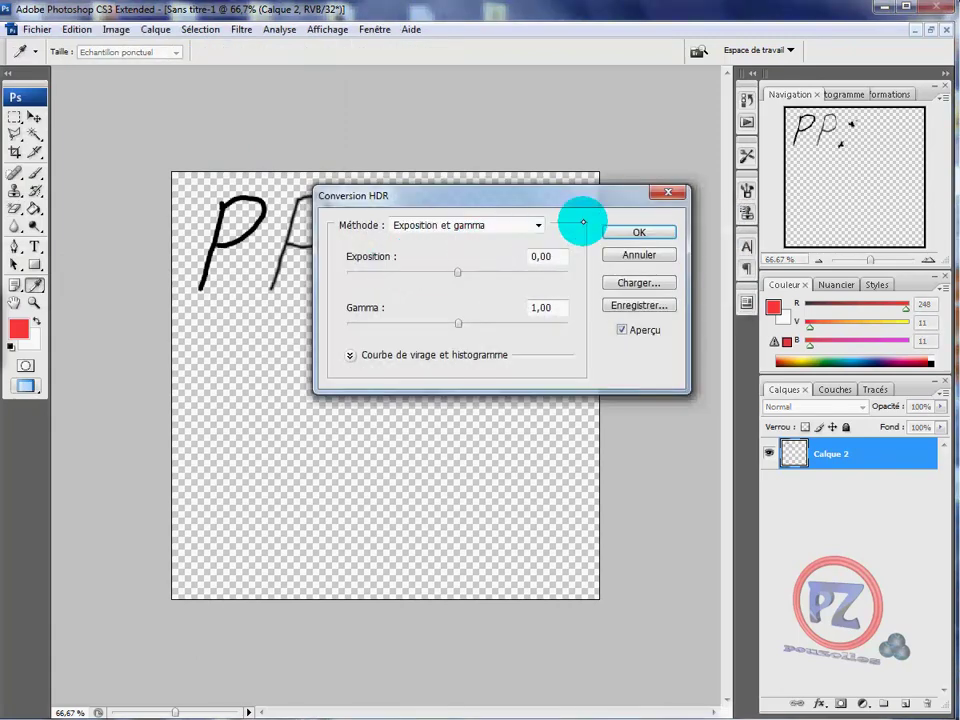
{"action": "left_click", "coordinate": [625, 235]}
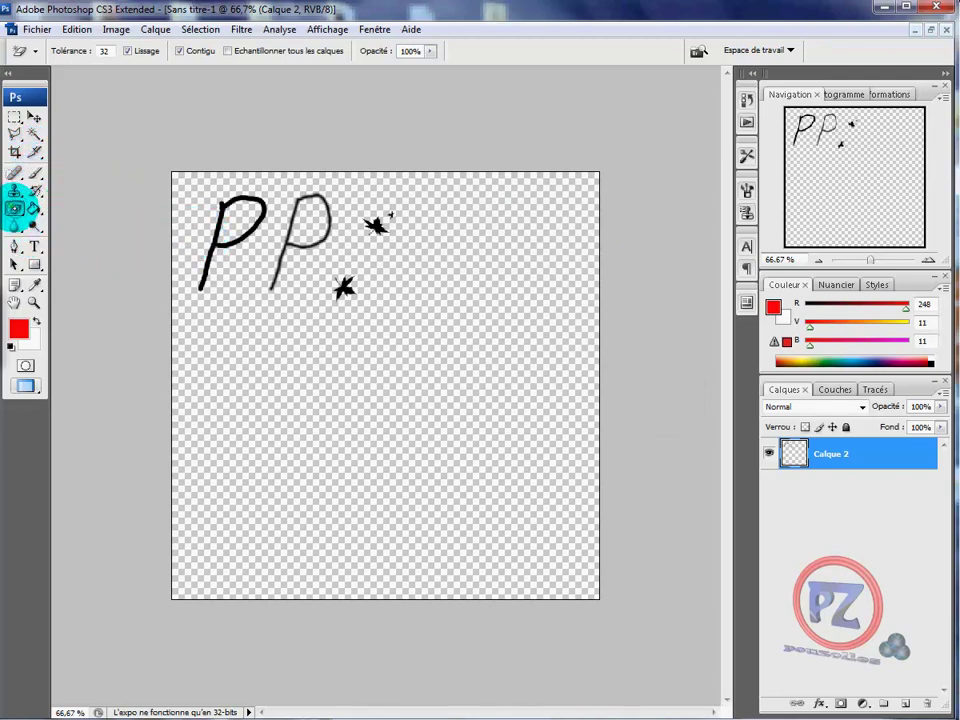
Erase both letters P and the leaf shapes from the canvas with the regular Eraser tool (Outil Gomme)
{"action": "left_click", "coordinate": [15, 208]}
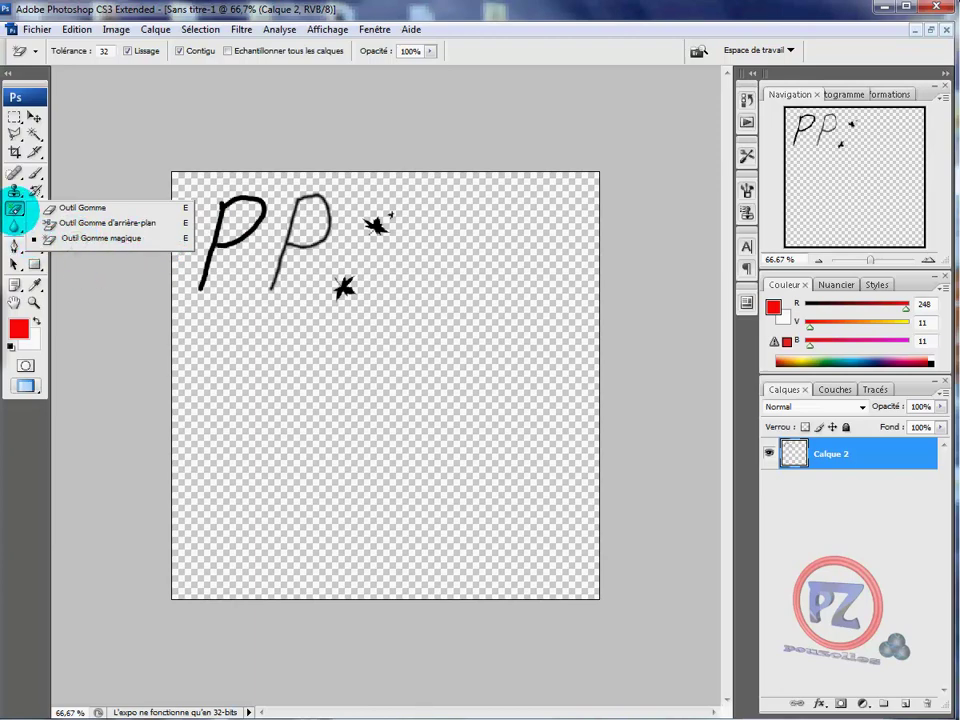
{"action": "left_click", "coordinate": [15, 208]}
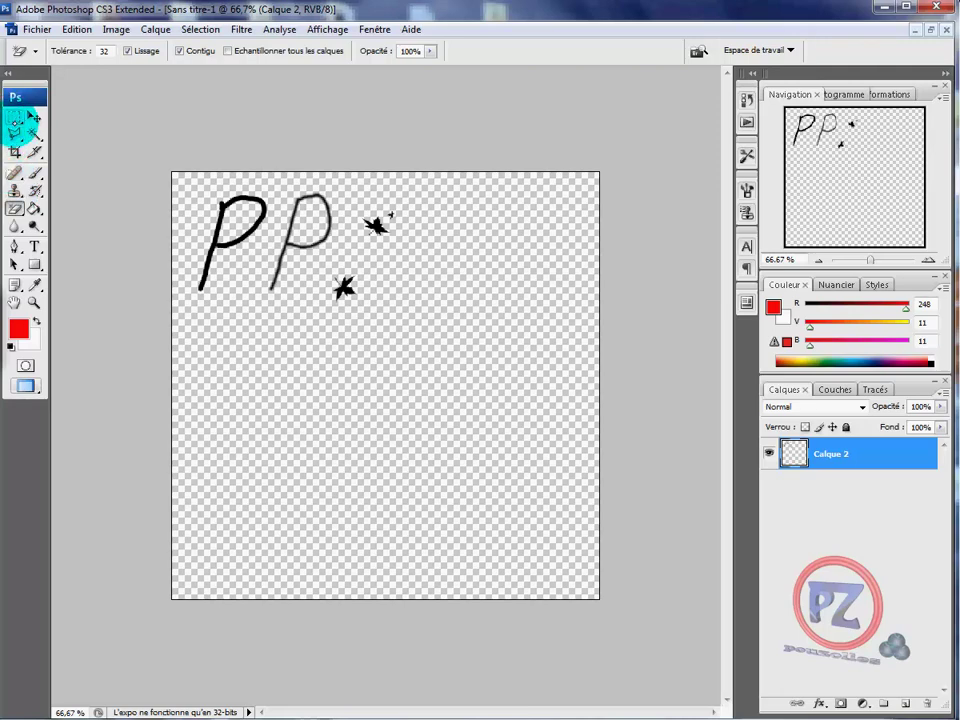
{"action": "left_click", "coordinate": [15, 118]}
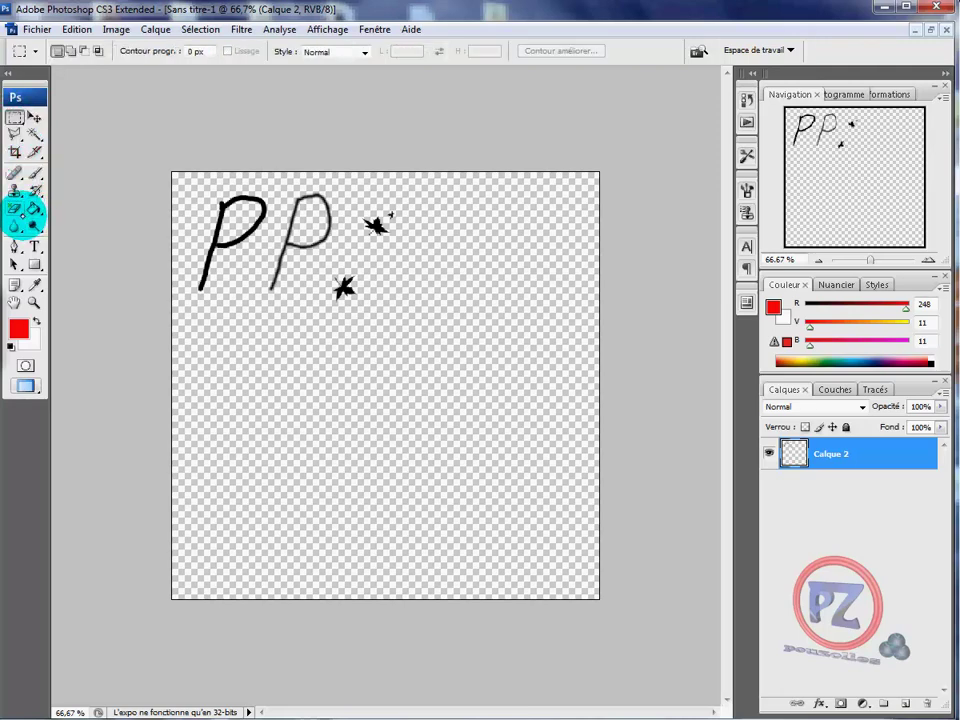
{"action": "left_click", "coordinate": [18, 209]}
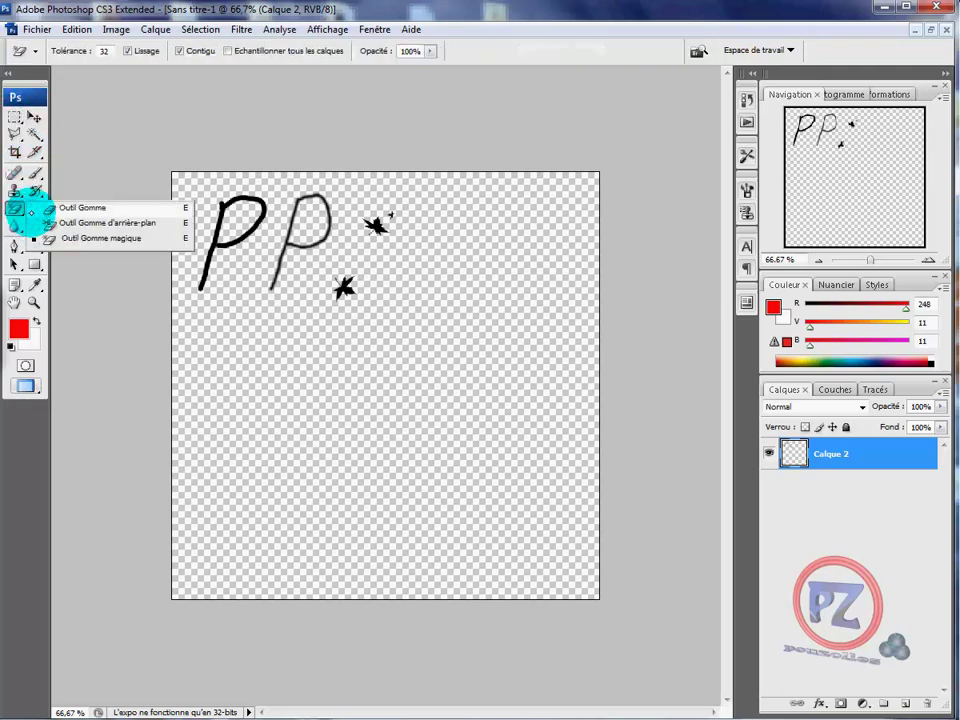
{"action": "left_click", "coordinate": [90, 209]}
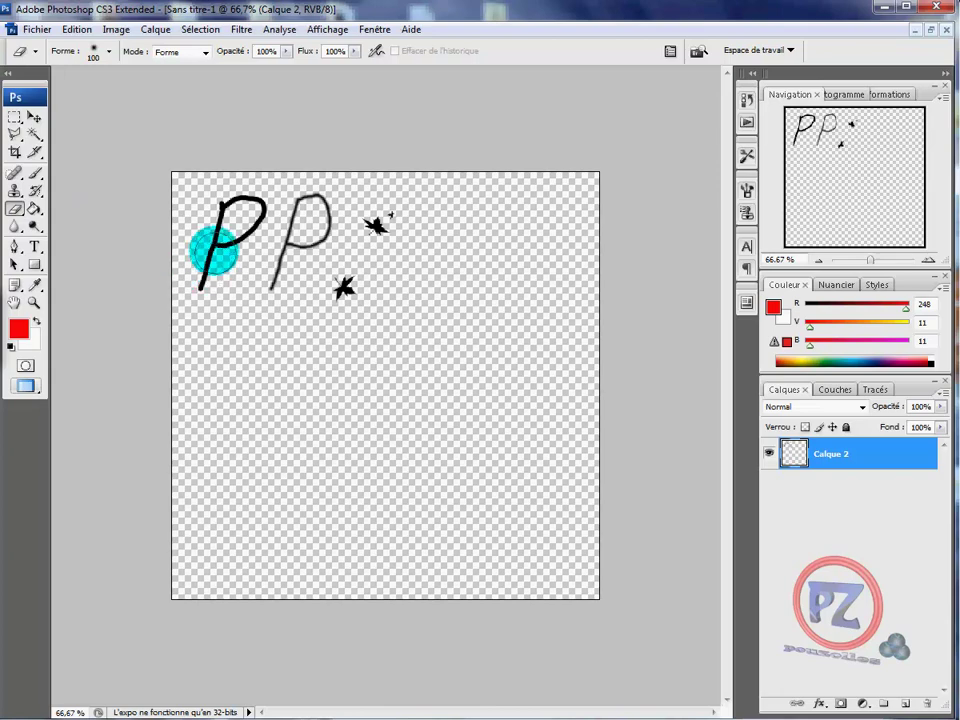
{"action": "mouse_move", "coordinate": [203, 317]}
{"action": "left_mouse_down"}
{"action": "mouse_move", "coordinate": [209, 220]}
{"action": "mouse_move", "coordinate": [224, 194]}
{"action": "mouse_move", "coordinate": [246, 195]}
{"action": "mouse_move", "coordinate": [253, 213]}
{"action": "mouse_move", "coordinate": [232, 261]}
{"action": "mouse_move", "coordinate": [261, 254]}
{"action": "mouse_move", "coordinate": [273, 281]}
{"action": "mouse_move", "coordinate": [290, 194]}
{"action": "mouse_move", "coordinate": [312, 191]}
{"action": "mouse_move", "coordinate": [320, 209]}
{"action": "mouse_move", "coordinate": [312, 245]}
{"action": "mouse_move", "coordinate": [360, 208]}
{"action": "mouse_move", "coordinate": [386, 213]}
{"action": "mouse_move", "coordinate": [362, 275]}
{"action": "mouse_move", "coordinate": [348, 282]}
{"action": "mouse_move", "coordinate": [343, 262]}
{"action": "mouse_move", "coordinate": [342, 280]}
{"action": "mouse_move", "coordinate": [290, 290]}
{"action": "mouse_move", "coordinate": [203, 267]}
{"action": "mouse_move", "coordinate": [83, 144]}
{"action": "mouse_move", "coordinate": [28, 32]}
{"action": "left_mouse_up"}
Open the image location-voiture-de-luxe-ferrari-porsche-lamborghini.jpg from the desktop
{"action": "left_click", "coordinate": [35, 16]}
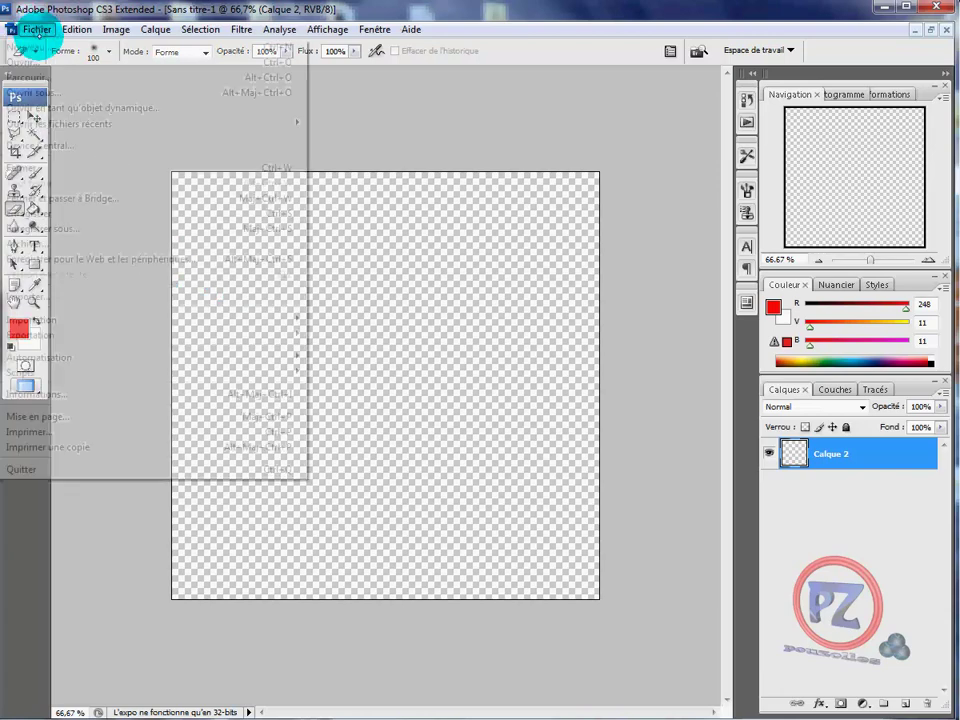
{"action": "left_click", "coordinate": [38, 62]}
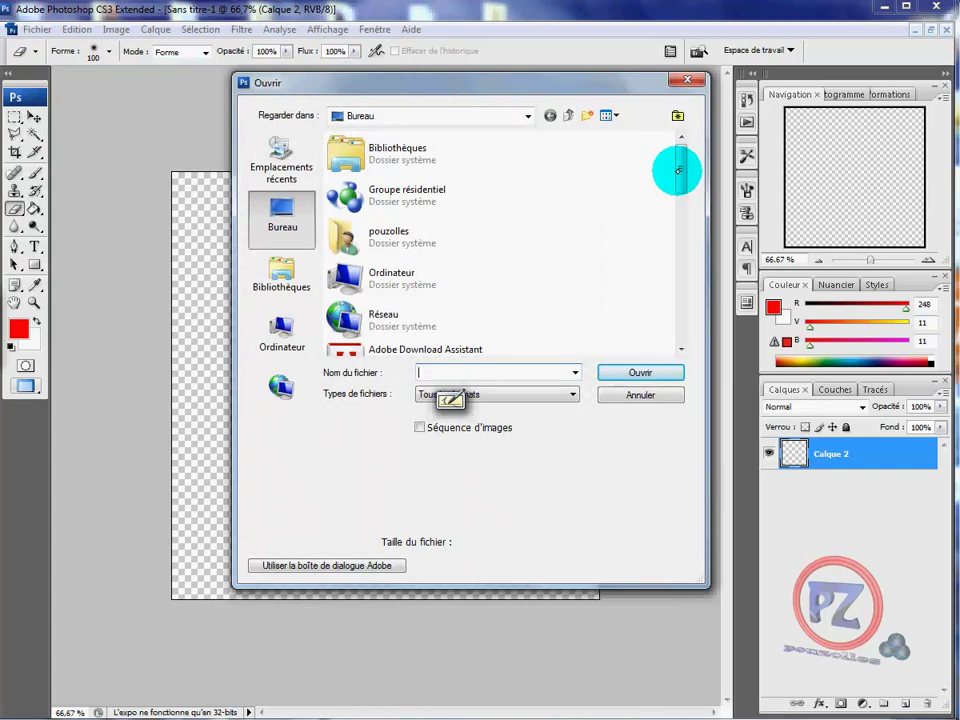
{"action": "left_click_drag", "start_coordinate": [677, 165], "coordinate": [654, 300]}
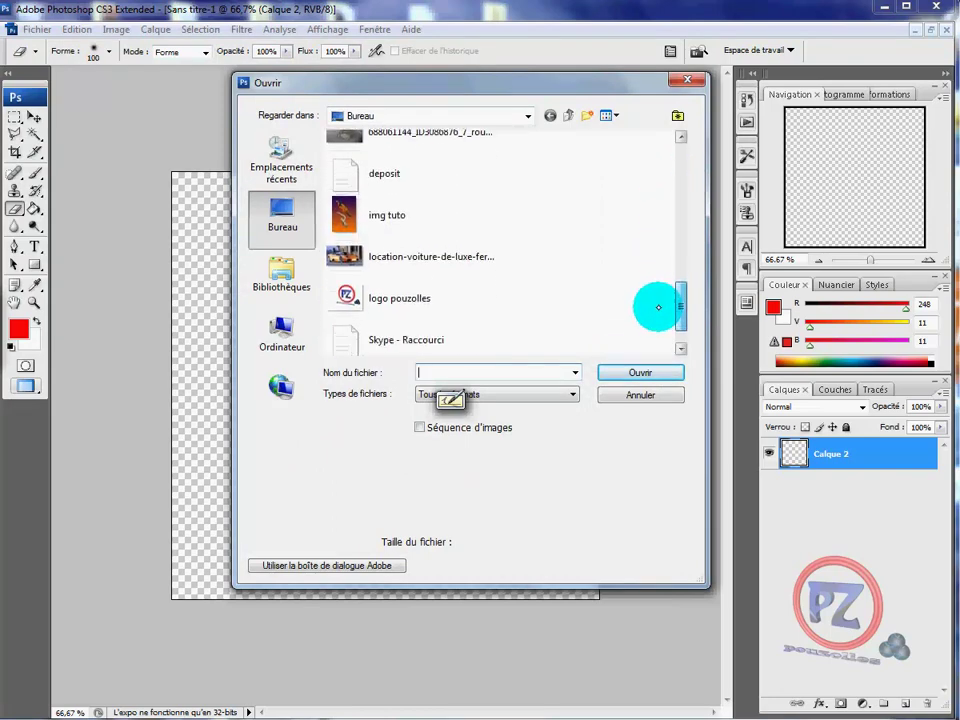
{"action": "left_click", "coordinate": [345, 257]}
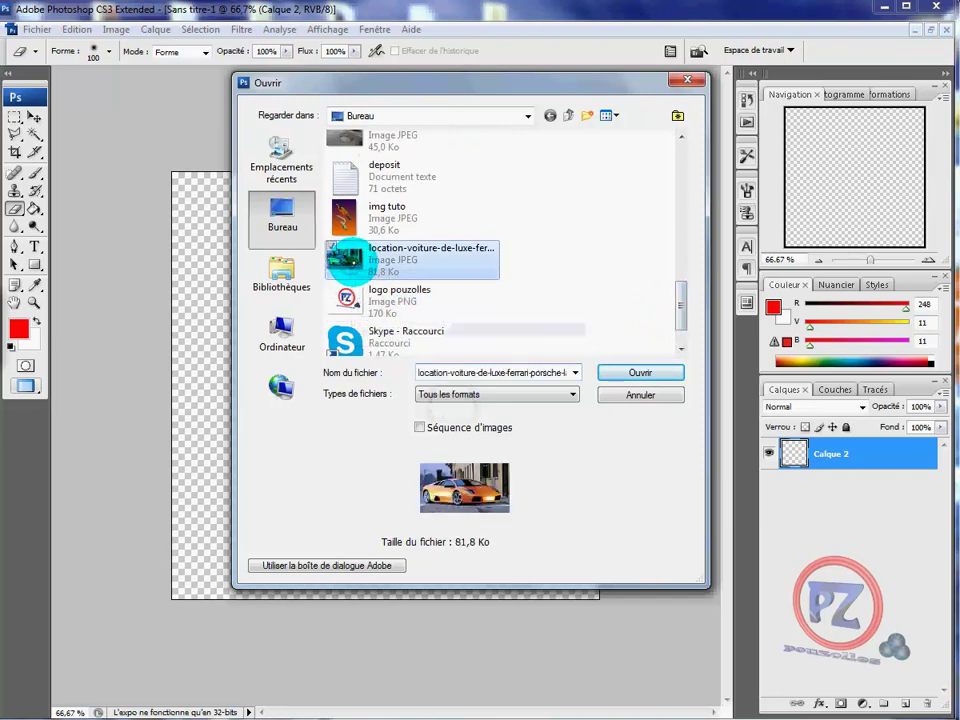
{"action": "left_click", "coordinate": [640, 372]}
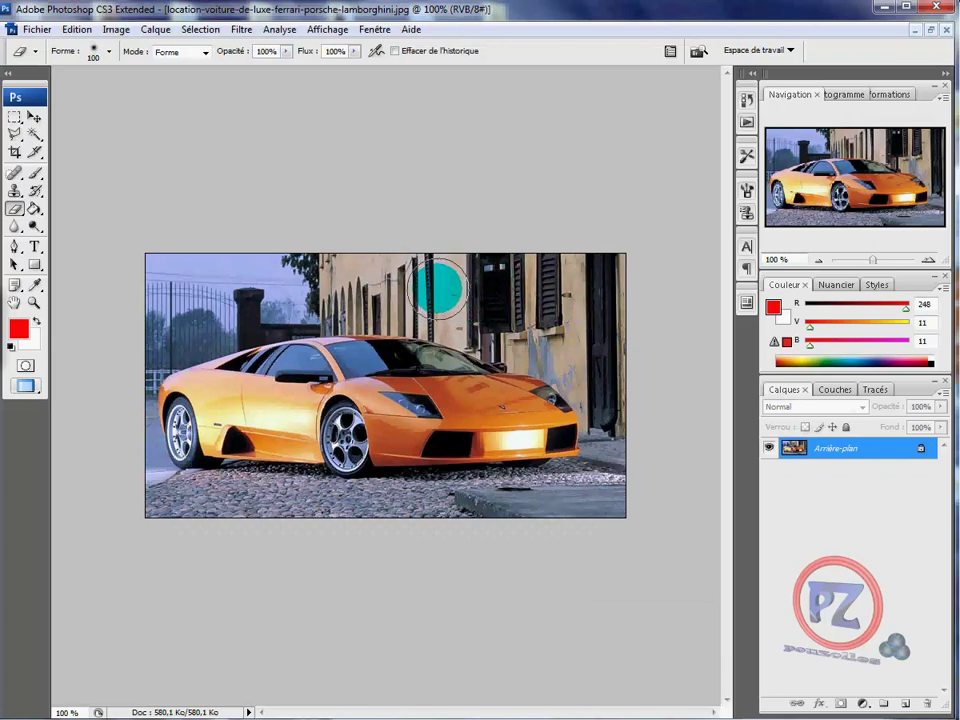
Erase the buildings, sky and pavement around the orange car with the soft 100 px eraser
{"action": "mouse_move", "coordinate": [439, 289]}
{"action": "left_mouse_down"}
{"action": "mouse_move", "coordinate": [493, 320]}
{"action": "mouse_move", "coordinate": [574, 345]}
{"action": "mouse_move", "coordinate": [617, 258]}
{"action": "mouse_move", "coordinate": [568, 270]}
{"action": "mouse_move", "coordinate": [476, 264]}
{"action": "mouse_move", "coordinate": [334, 307]}
{"action": "mouse_move", "coordinate": [166, 320]}
{"action": "mouse_move", "coordinate": [158, 310]}
{"action": "mouse_move", "coordinate": [181, 262]}
{"action": "mouse_move", "coordinate": [323, 243]}
{"action": "mouse_move", "coordinate": [332, 262]}
{"action": "mouse_move", "coordinate": [265, 309]}
{"action": "mouse_move", "coordinate": [383, 288]}
{"action": "mouse_move", "coordinate": [605, 354]}
{"action": "mouse_move", "coordinate": [603, 479]}
{"action": "mouse_move", "coordinate": [545, 507]}
{"action": "mouse_move", "coordinate": [570, 495]}
{"action": "mouse_move", "coordinate": [611, 508]}
{"action": "mouse_move", "coordinate": [503, 497]}
{"action": "mouse_move", "coordinate": [405, 512]}
{"action": "mouse_move", "coordinate": [176, 499]}
{"action": "mouse_move", "coordinate": [156, 489]}
{"action": "mouse_move", "coordinate": [120, 431]}
{"action": "mouse_move", "coordinate": [118, 379]}
{"action": "mouse_move", "coordinate": [127, 352]}
{"action": "mouse_move", "coordinate": [214, 308]}
{"action": "left_mouse_up"}
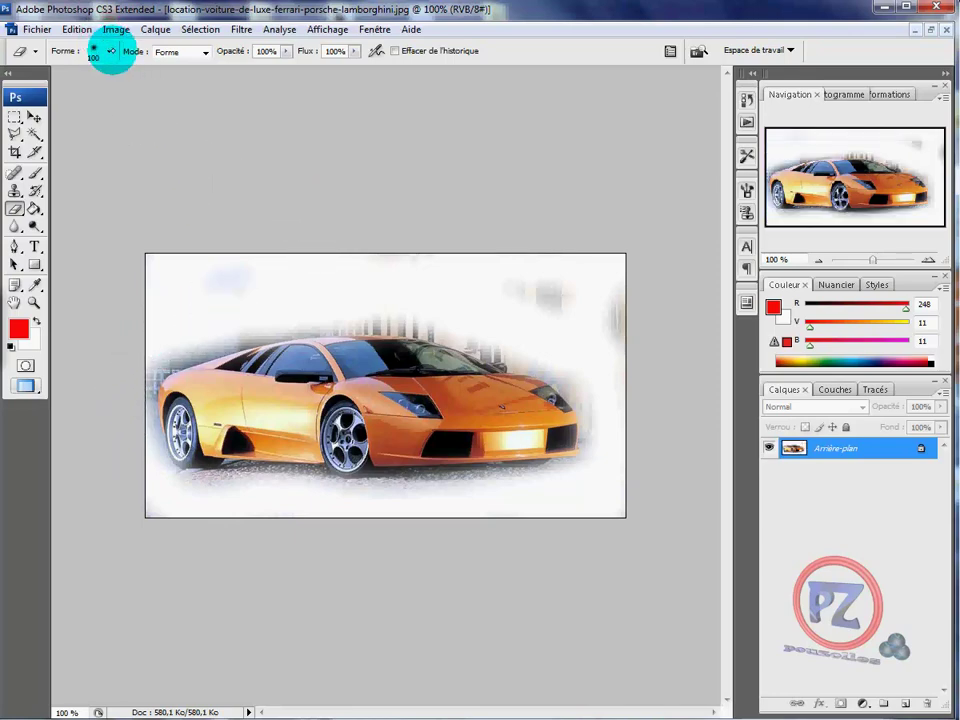
{"action": "left_click", "coordinate": [107, 51]}
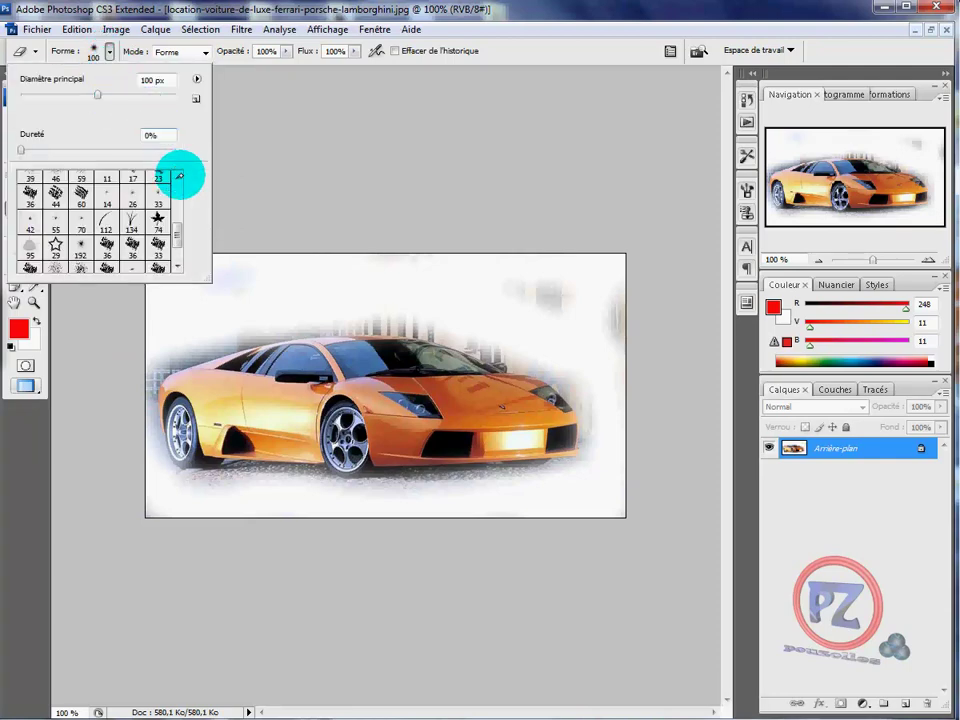
{"action": "scroll", "coordinate": [177, 178], "scroll_direction": "up", "scroll_amount": 5}
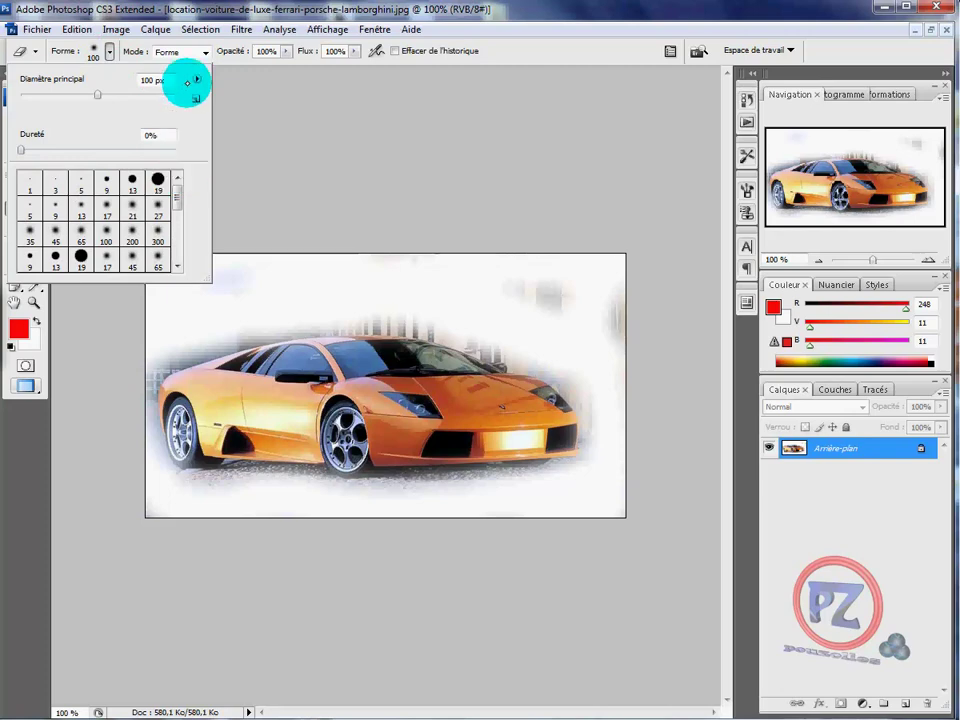
{"action": "left_click", "coordinate": [205, 53]}
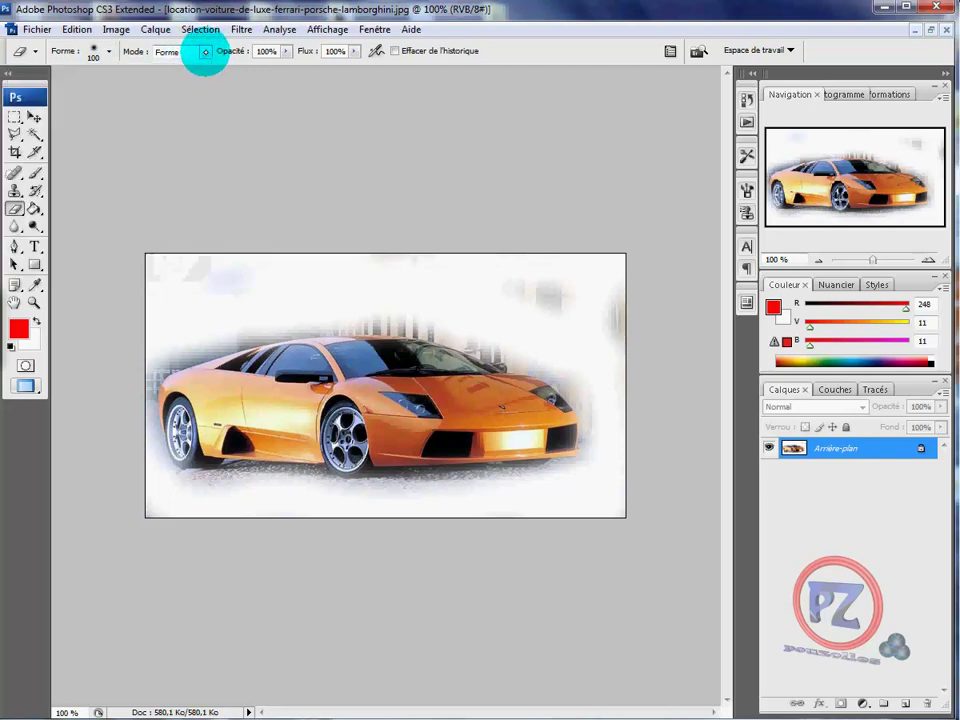
{"action": "left_click", "coordinate": [205, 53]}
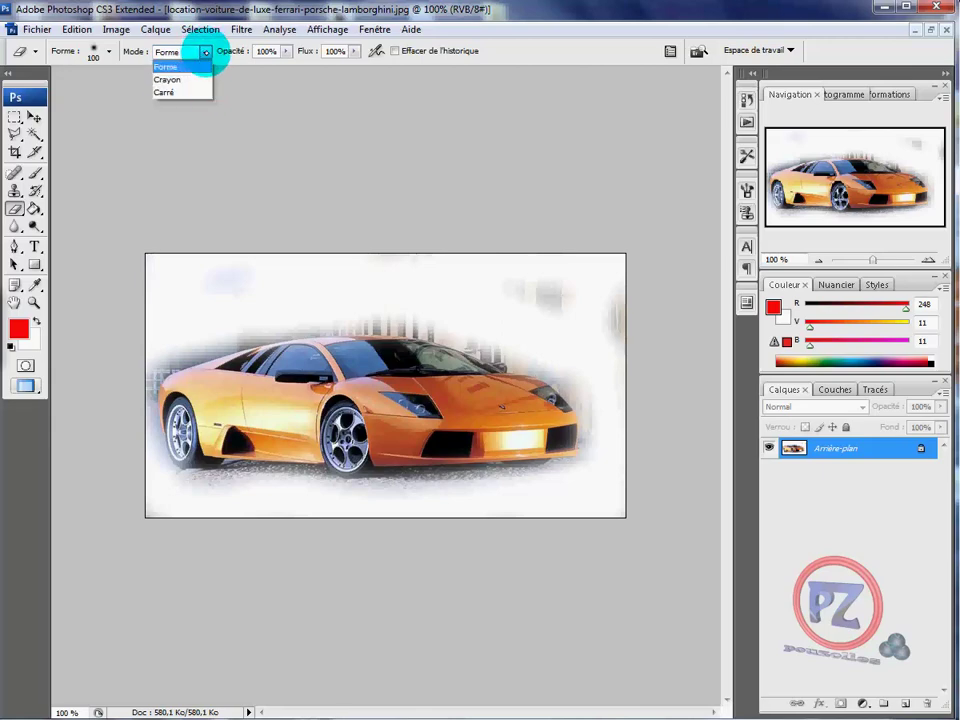
{"action": "left_click", "coordinate": [205, 53]}
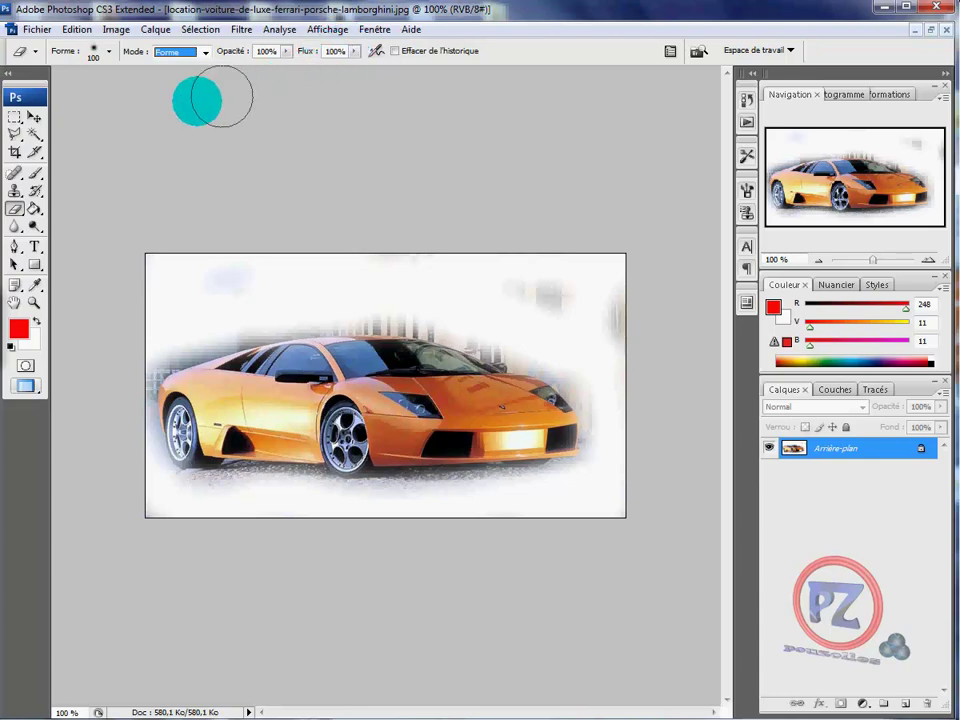
Set the eraser's main diameter to 26 px
{"action": "left_click", "coordinate": [108, 52]}
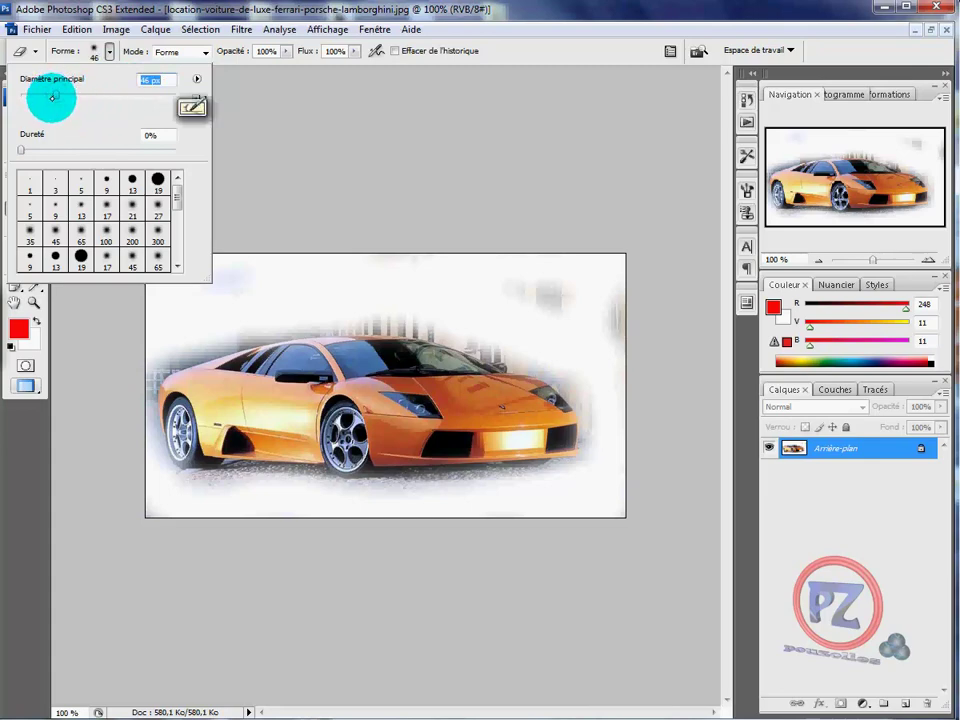
{"action": "left_click", "coordinate": [40, 96]}
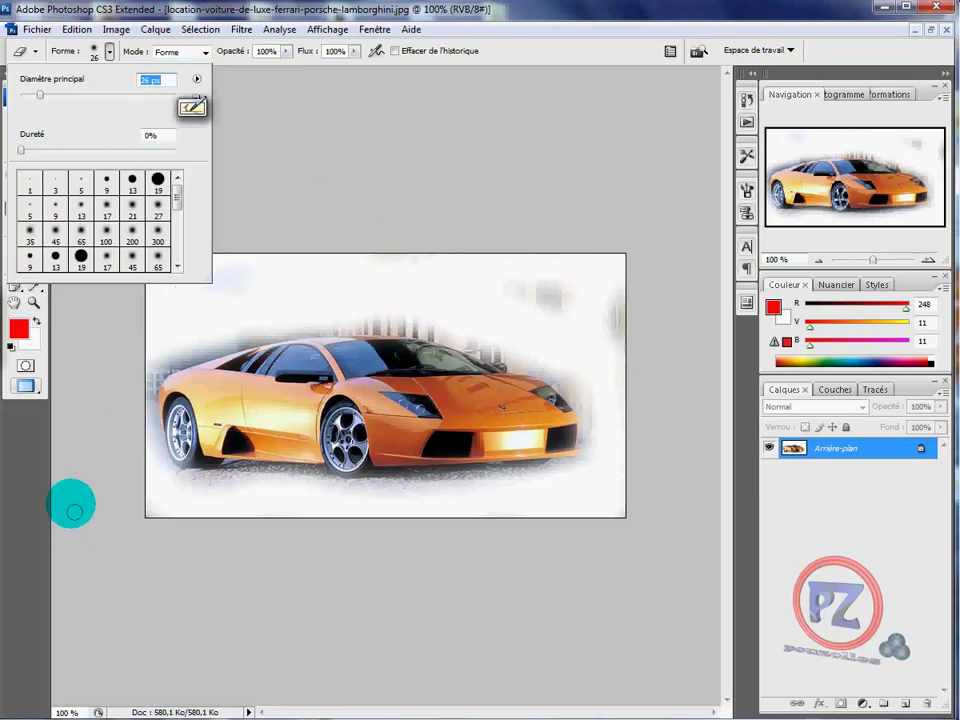
{"action": "left_click", "coordinate": [15, 482]}
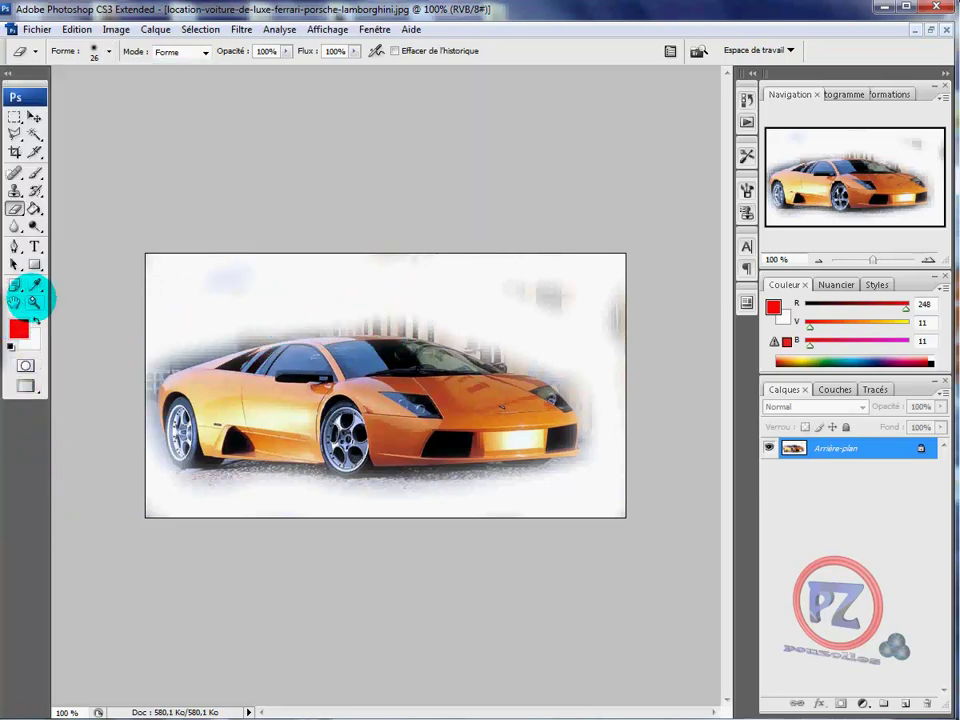
Erase the remaining background along the car's rear bodywork and rear roofline at 200 % zoom, undoing the stroke that eats into the car
{"action": "left_click", "coordinate": [34, 302]}
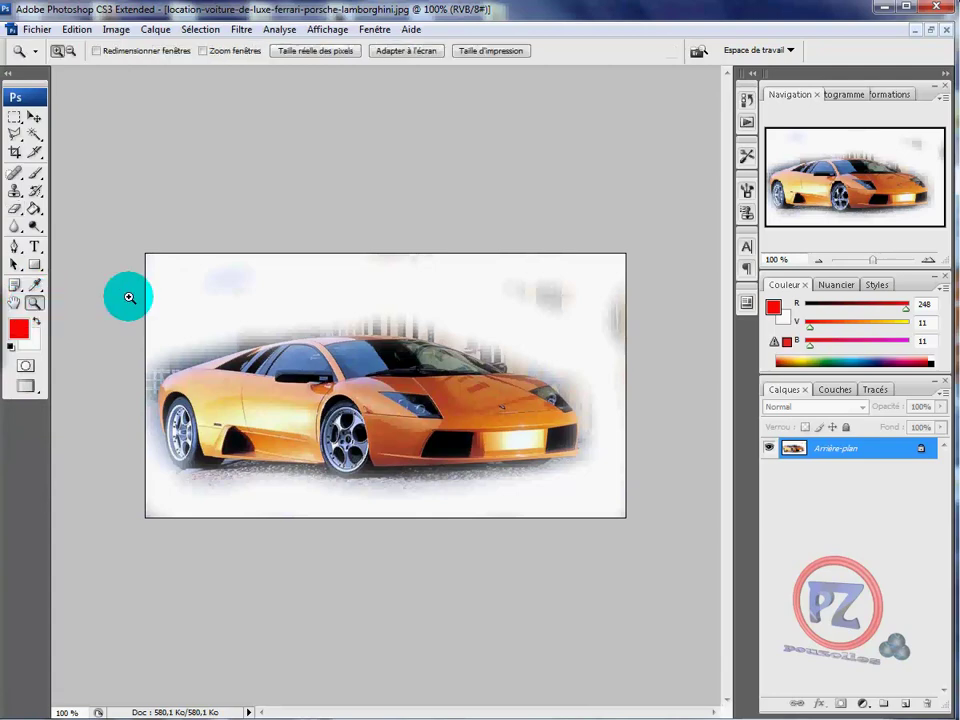
{"action": "left_click", "coordinate": [222, 316]}
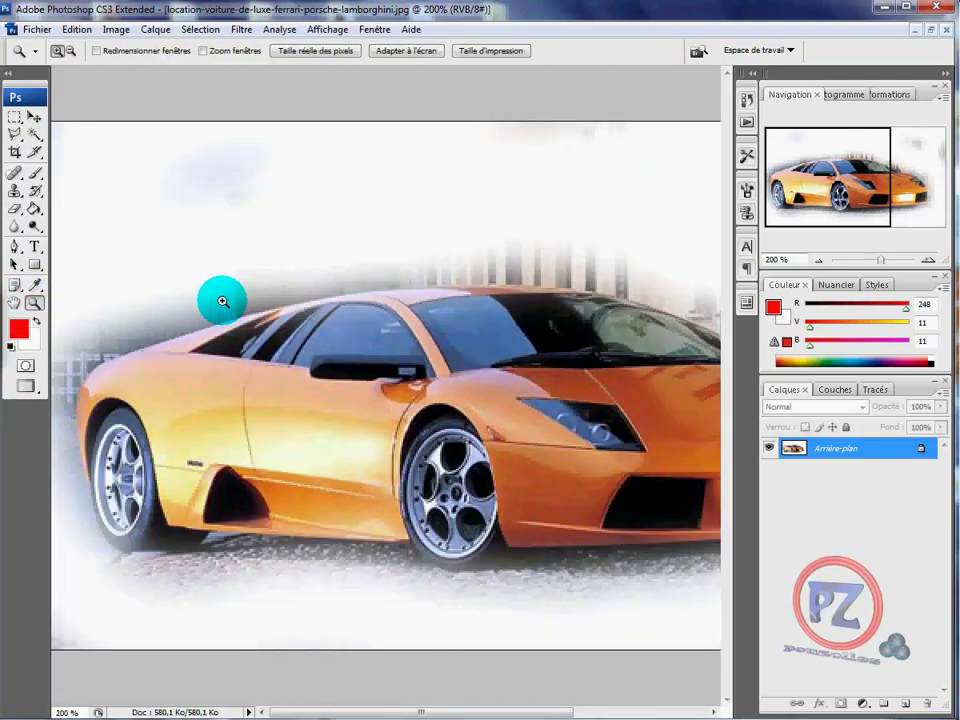
{"action": "left_click", "coordinate": [14, 209]}
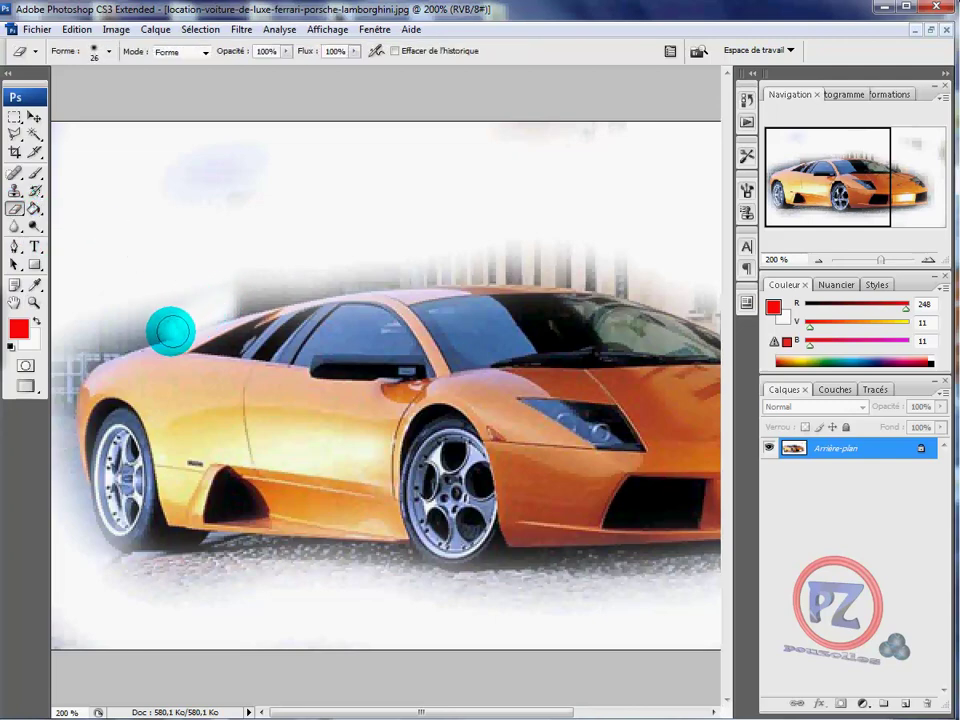
{"action": "mouse_move", "coordinate": [161, 337]}
{"action": "left_mouse_down"}
{"action": "mouse_move", "coordinate": [86, 375]}
{"action": "mouse_move", "coordinate": [74, 452]}
{"action": "mouse_move", "coordinate": [99, 447]}
{"action": "mouse_move", "coordinate": [140, 383]}
{"action": "mouse_move", "coordinate": [231, 312]}
{"action": "mouse_move", "coordinate": [260, 255]}
{"action": "left_mouse_up"}
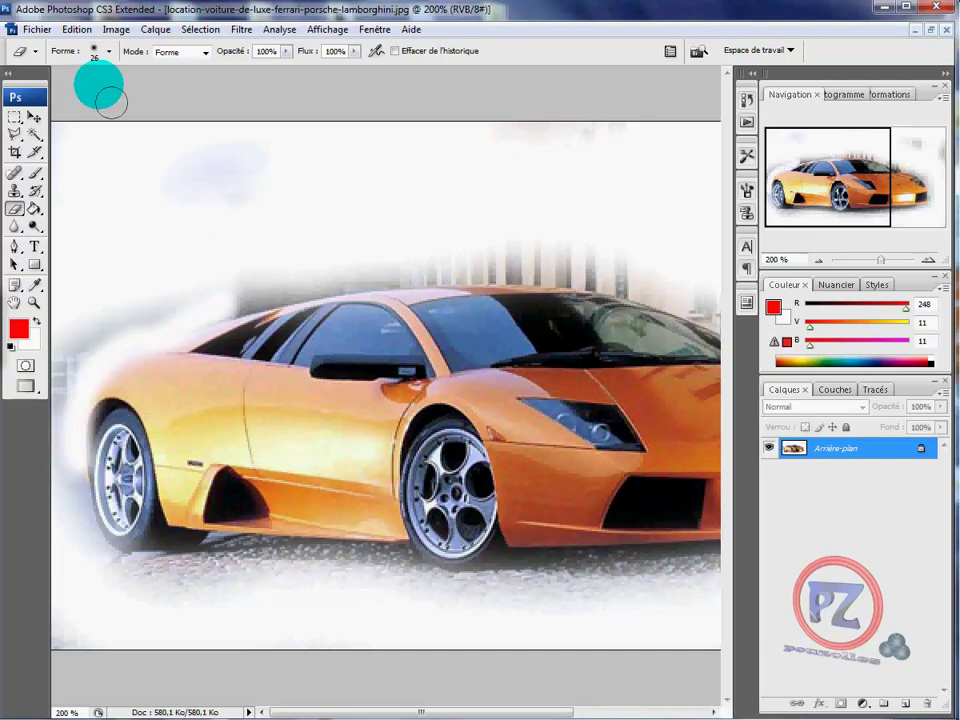
{"action": "key", "text": "ctrl+z"}
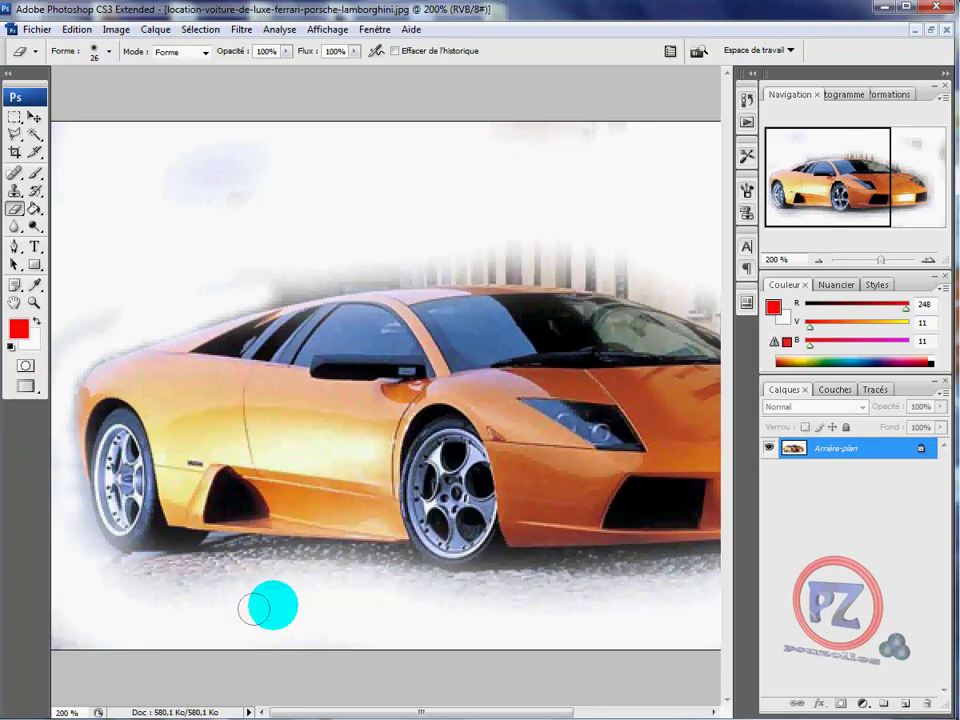
Convert the locked Arrière-plan into a regular layer, keeping Normal mode and 100 % opacity
{"action": "double_click", "coordinate": [847, 446]}
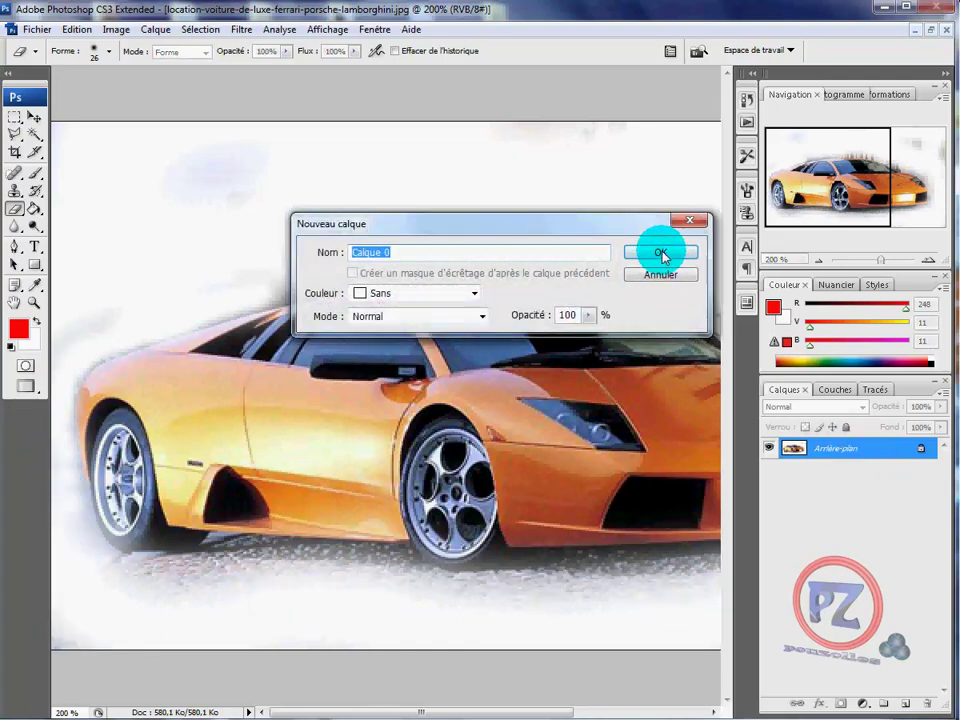
{"action": "left_click", "coordinate": [660, 253]}
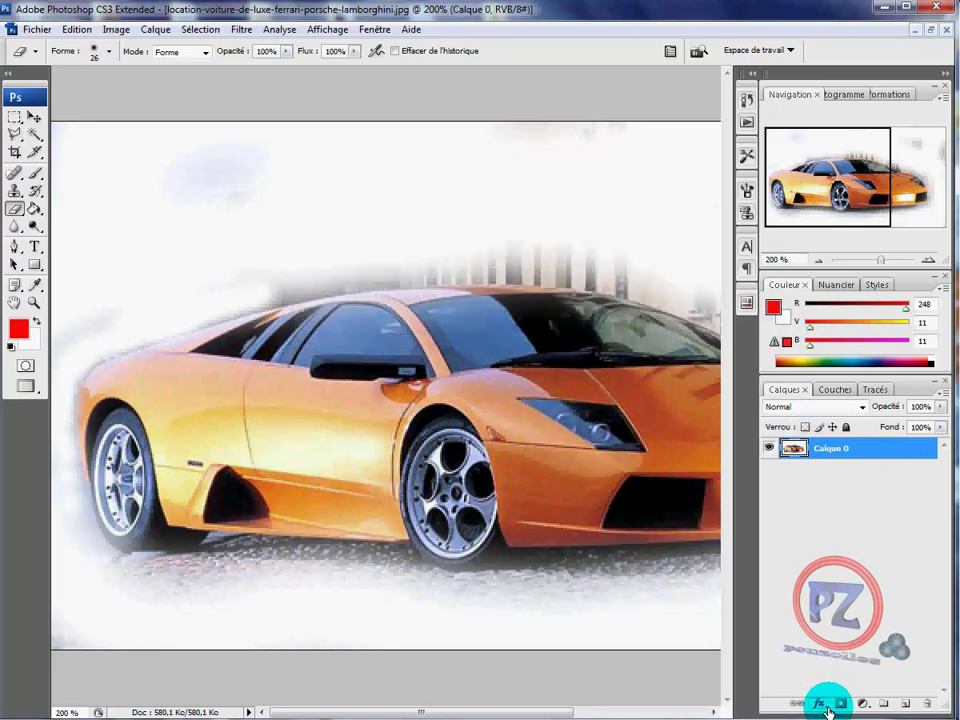
Add a new layer beneath Calque 0 and fill it with the red foreground colour
{"action": "left_click", "coordinate": [904, 706]}
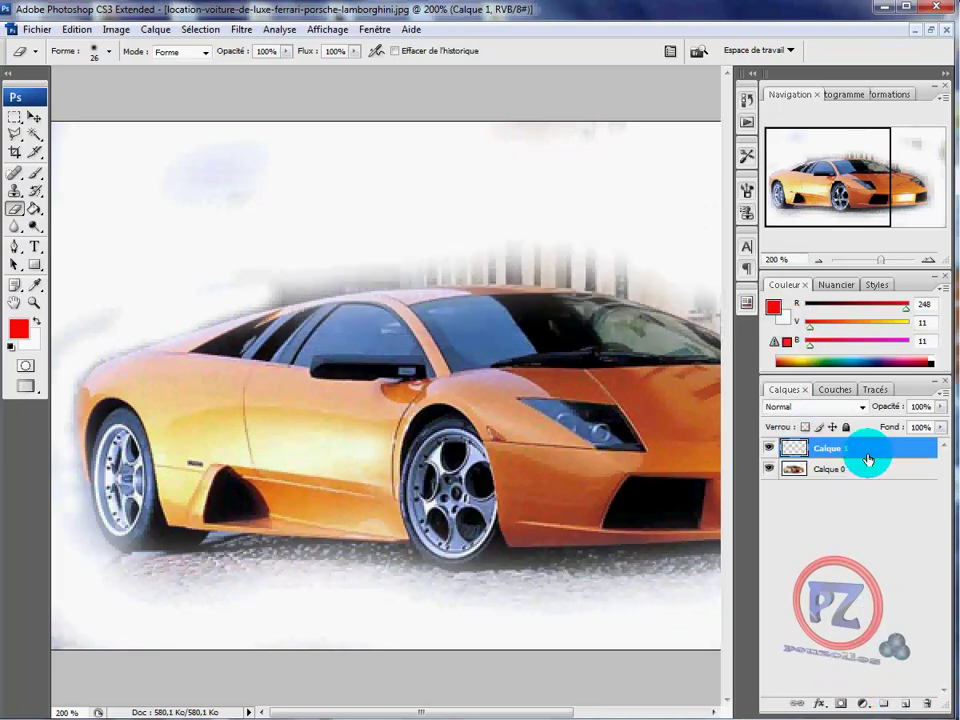
{"action": "left_click_drag", "start_coordinate": [866, 454], "coordinate": [864, 497]}
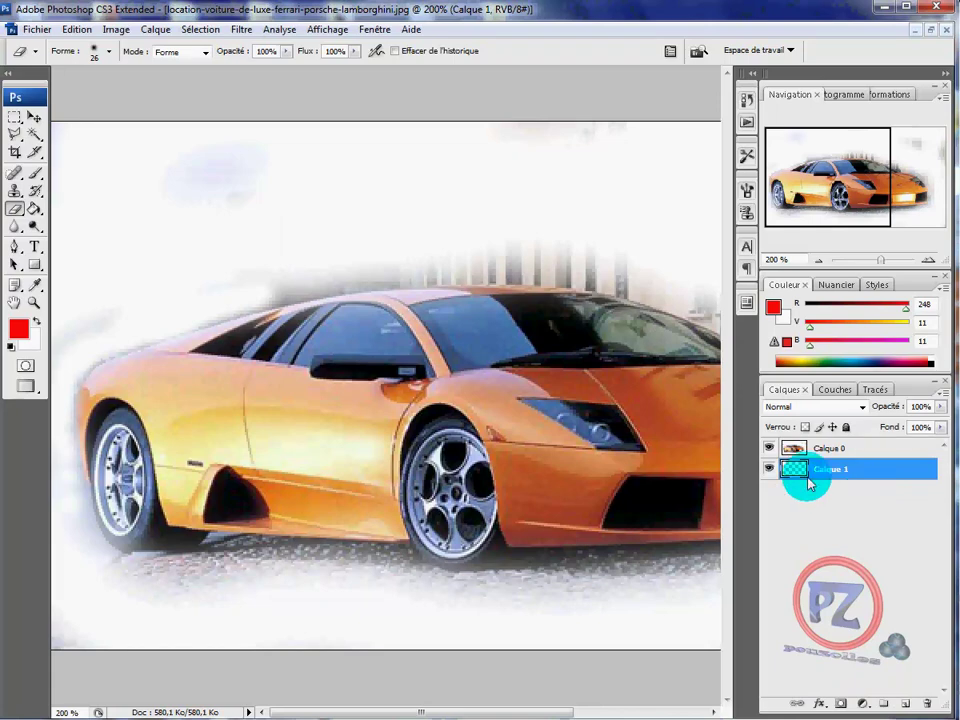
{"action": "left_click", "coordinate": [34, 208]}
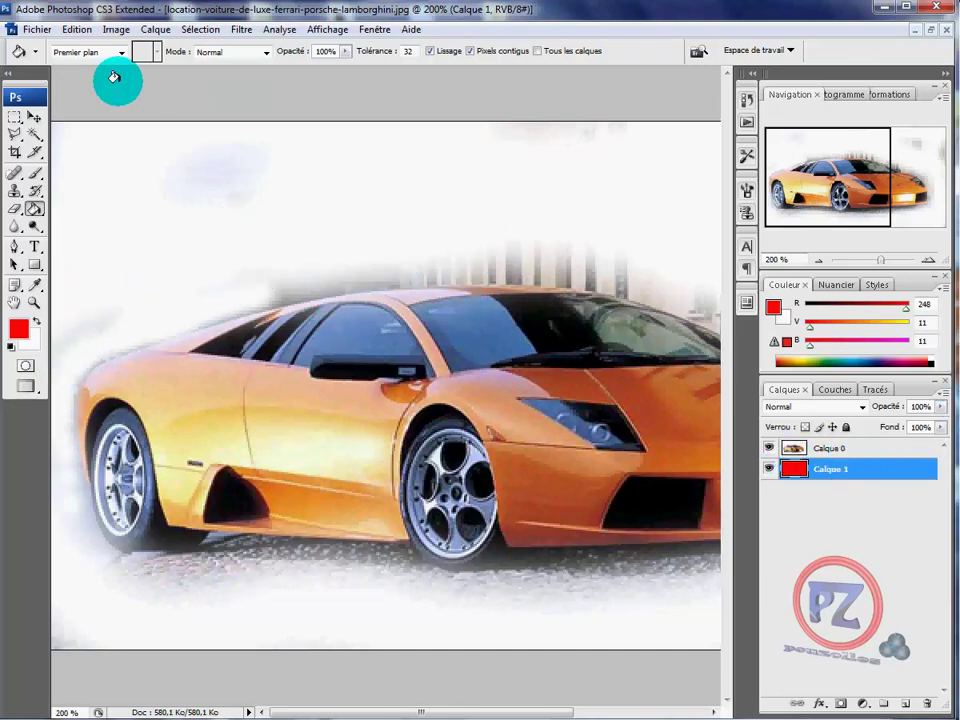
Select the pale background around the car with the Magic Wand at tolerance 10, delete it from Calque 0 and deselect
{"action": "left_click", "coordinate": [36, 134]}
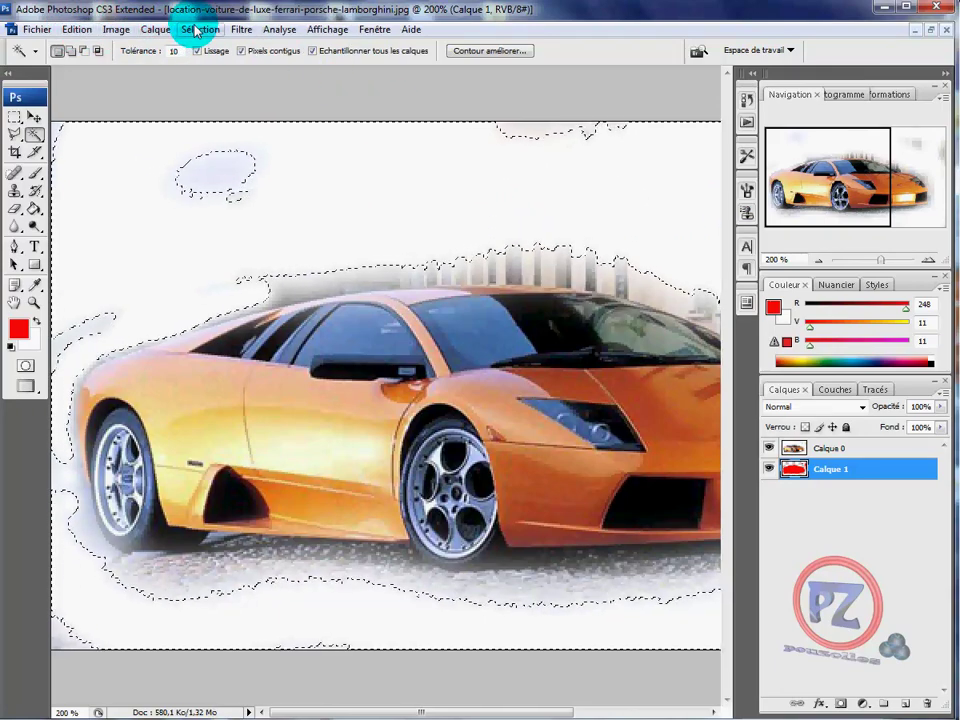
{"action": "left_click", "coordinate": [77, 31]}
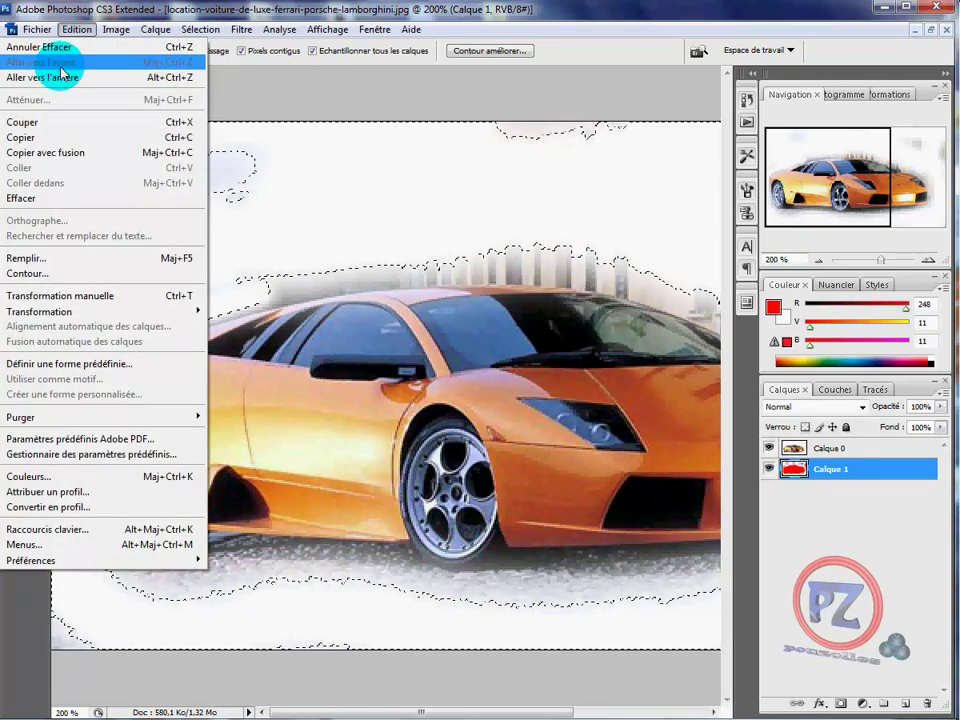
{"action": "left_click", "coordinate": [40, 200]}
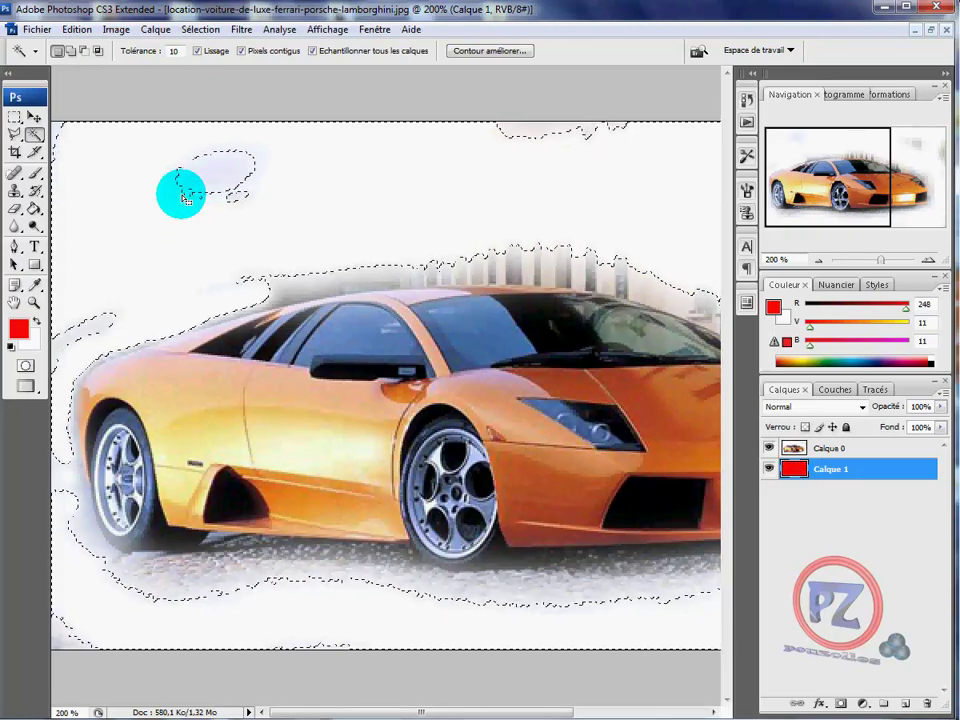
{"action": "left_click", "coordinate": [869, 451]}
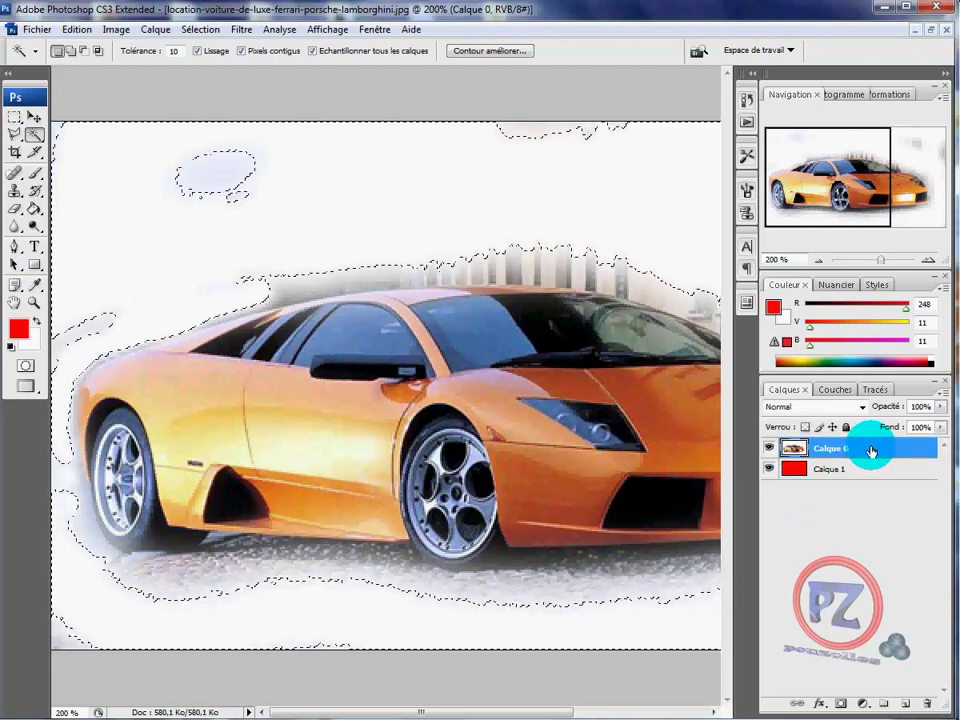
{"action": "key", "text": "Delete"}
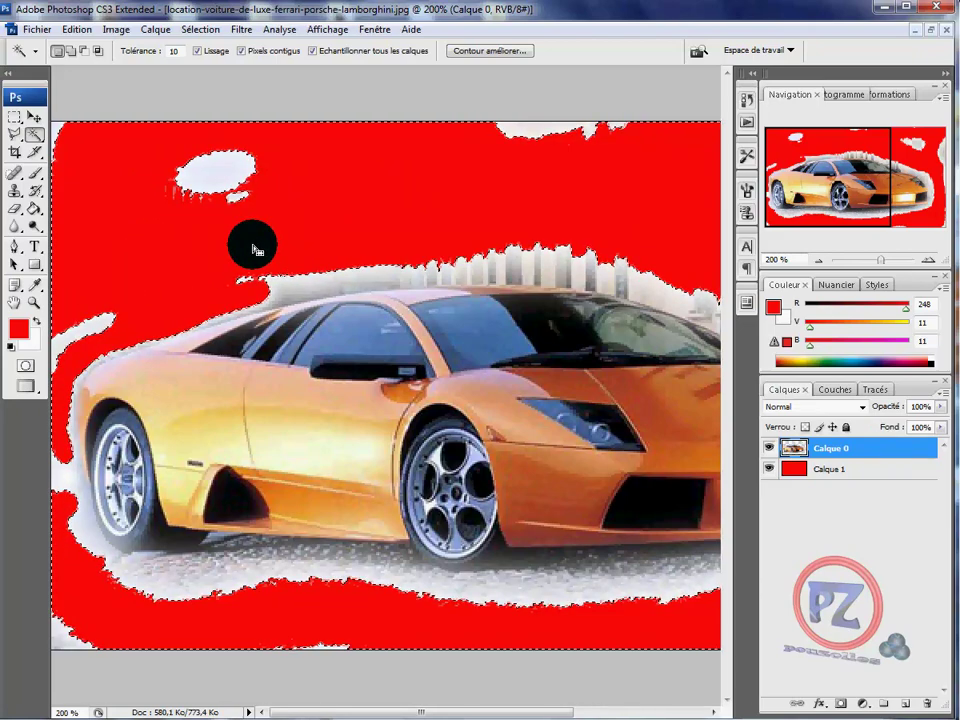
{"action": "left_click", "coordinate": [15, 209]}
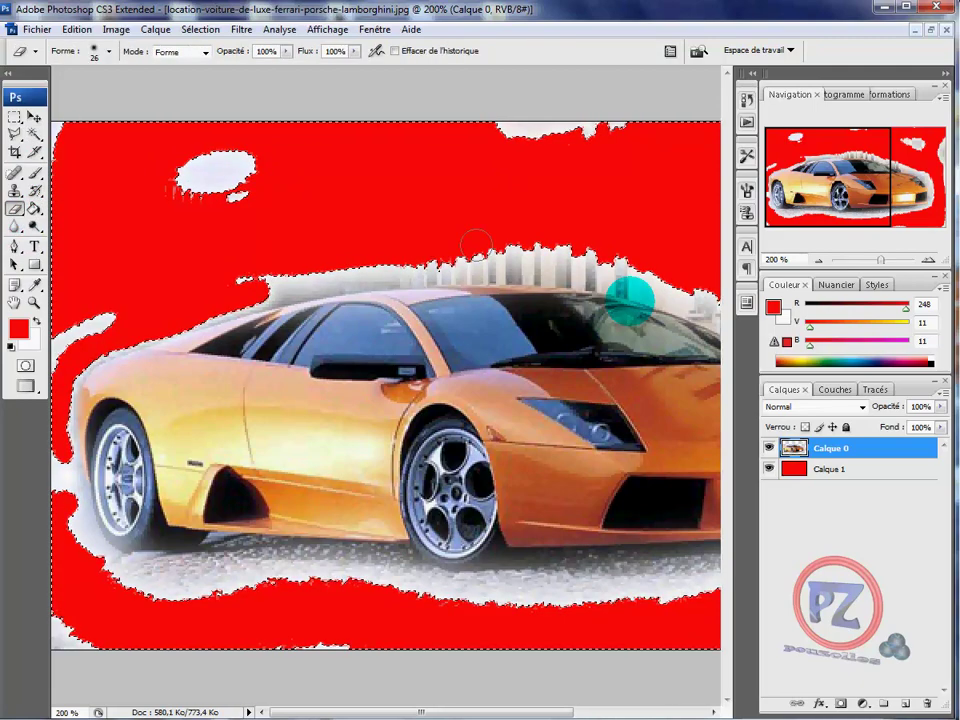
{"action": "left_click", "coordinate": [198, 30]}
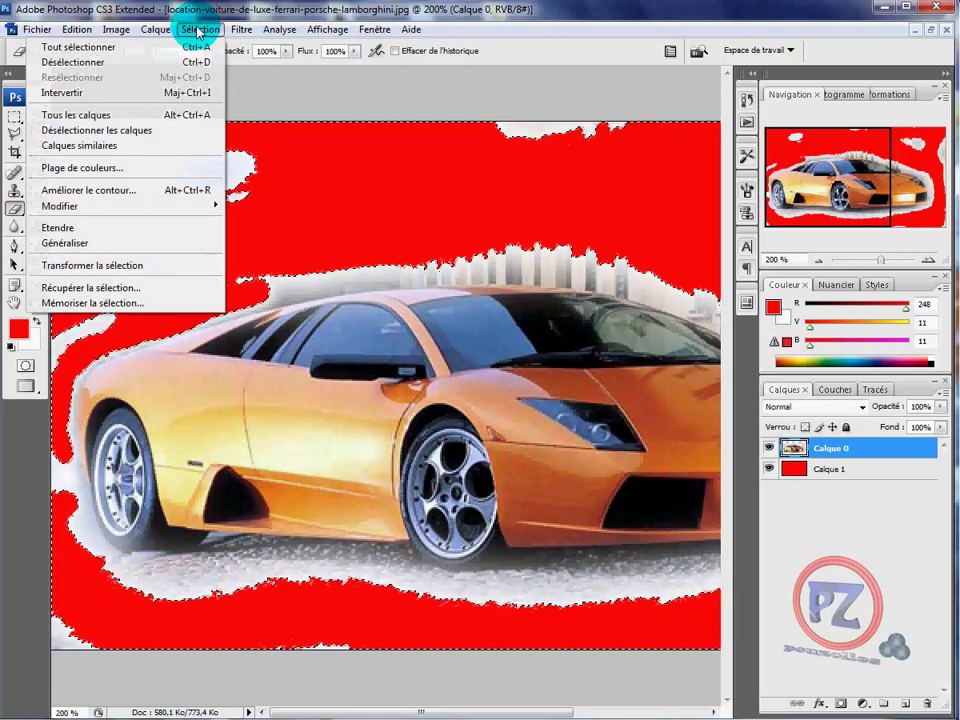
{"action": "left_click", "coordinate": [155, 66]}
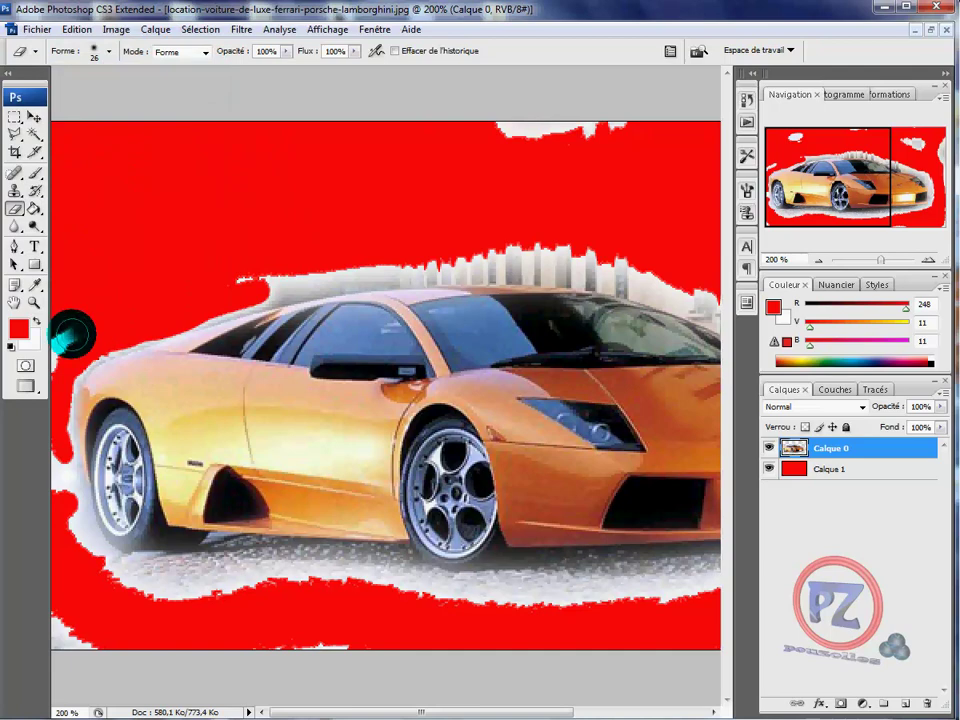
Try erasing the leftover background patches above the car with the soft 26 px eraser, and undo the erasing
{"action": "mouse_move", "coordinate": [73, 334]}
{"action": "left_mouse_down"}
{"action": "mouse_move", "coordinate": [46, 371]}
{"action": "mouse_move", "coordinate": [62, 341]}
{"action": "left_mouse_up"}
{"action": "mouse_move", "coordinate": [210, 293]}
{"action": "left_mouse_down"}
{"action": "mouse_move", "coordinate": [262, 270]}
{"action": "mouse_move", "coordinate": [254, 283]}
{"action": "mouse_move", "coordinate": [349, 262]}
{"action": "mouse_move", "coordinate": [423, 262]}
{"action": "mouse_move", "coordinate": [574, 272]}
{"action": "mouse_move", "coordinate": [650, 287]}
{"action": "mouse_move", "coordinate": [719, 316]}
{"action": "mouse_move", "coordinate": [622, 268]}
{"action": "mouse_move", "coordinate": [514, 251]}
{"action": "left_mouse_up"}
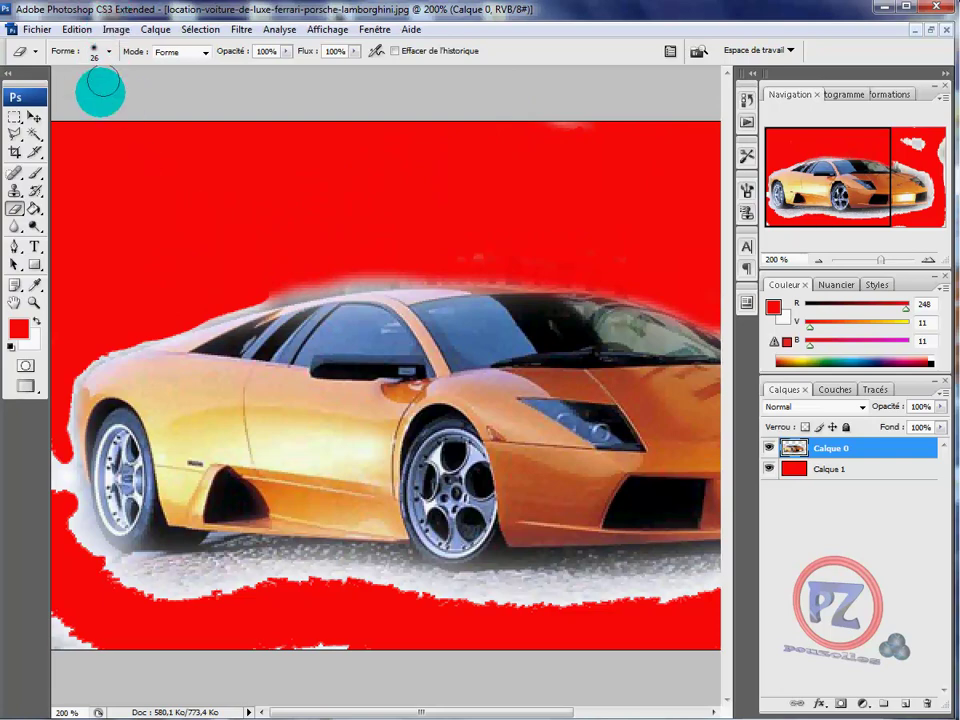
{"action": "key", "text": "ctrl+z"}
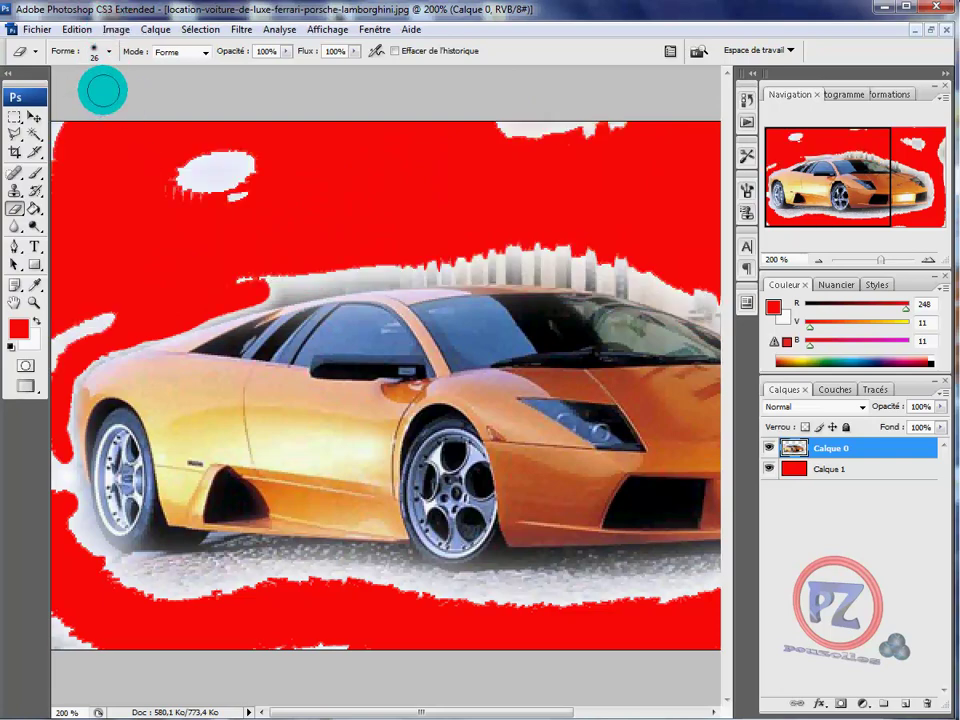
Erase the fringe above the car's roof with the hard 19 px eraser and blur the roof edge with the 45 px Blur tool at 50 %
{"action": "left_click", "coordinate": [108, 53]}
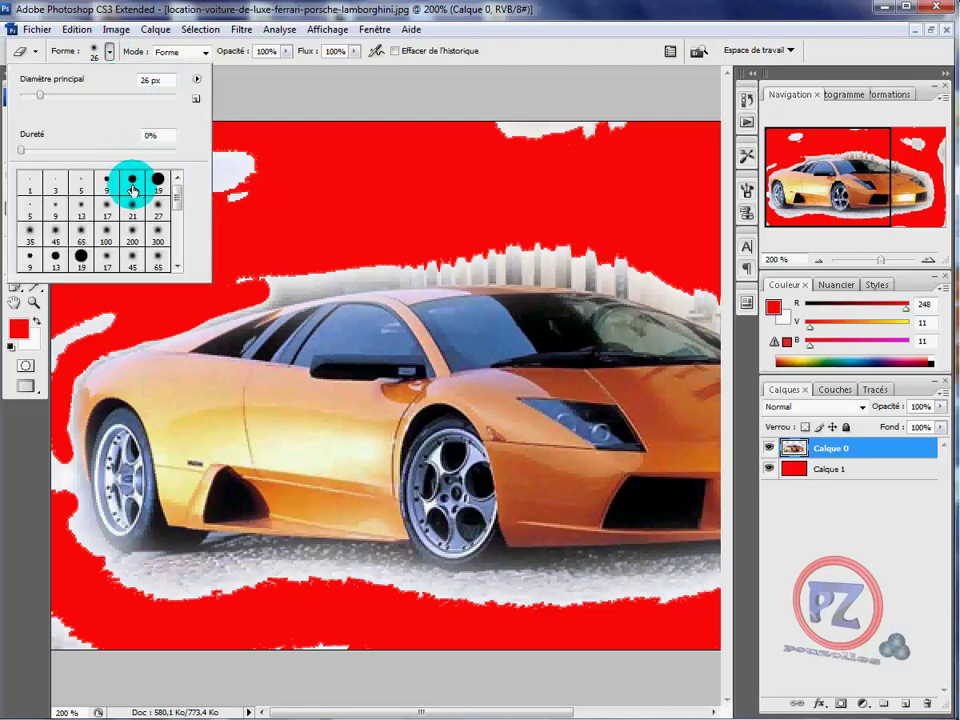
{"action": "left_click", "coordinate": [262, 285]}
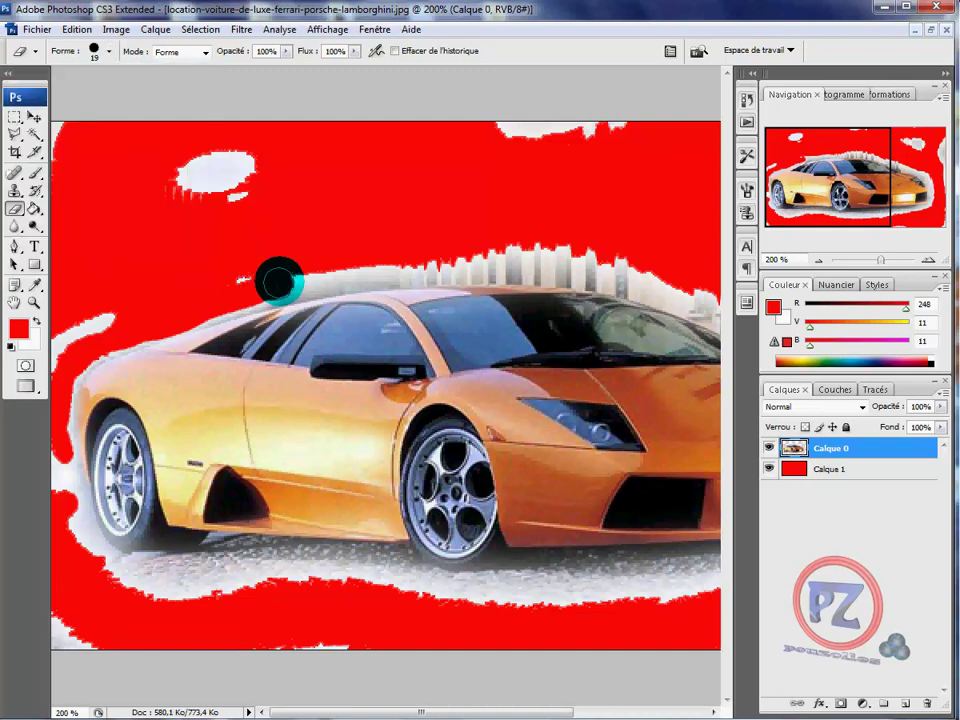
{"action": "mouse_move", "coordinate": [304, 274]}
{"action": "left_mouse_down"}
{"action": "mouse_move", "coordinate": [360, 261]}
{"action": "mouse_move", "coordinate": [476, 261]}
{"action": "mouse_move", "coordinate": [634, 281]}
{"action": "mouse_move", "coordinate": [702, 310]}
{"action": "left_mouse_up"}
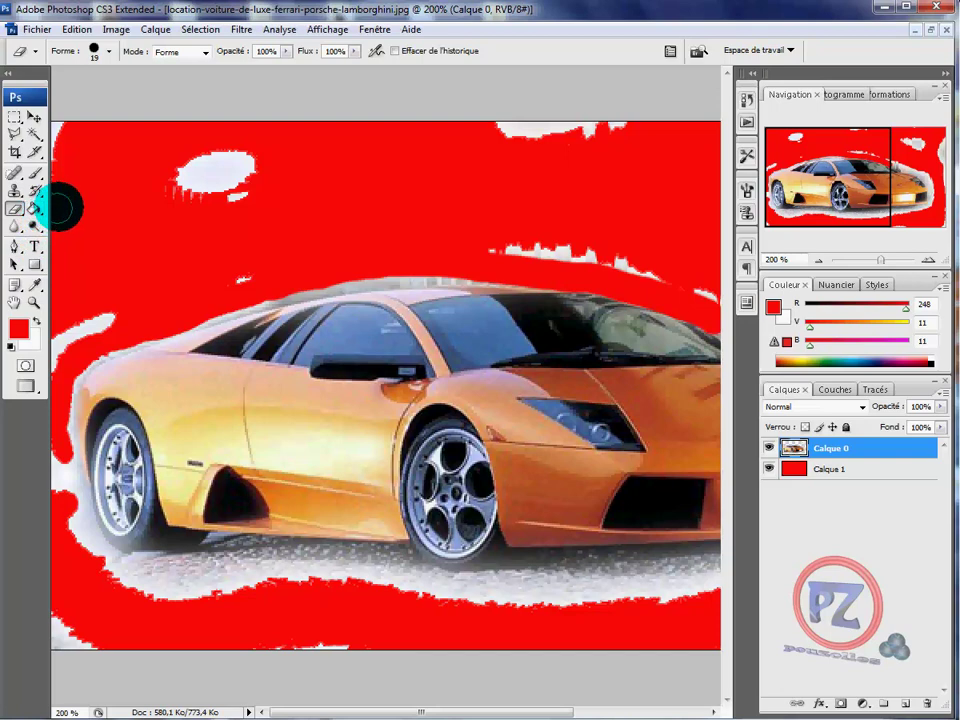
{"action": "left_click", "coordinate": [14, 229]}
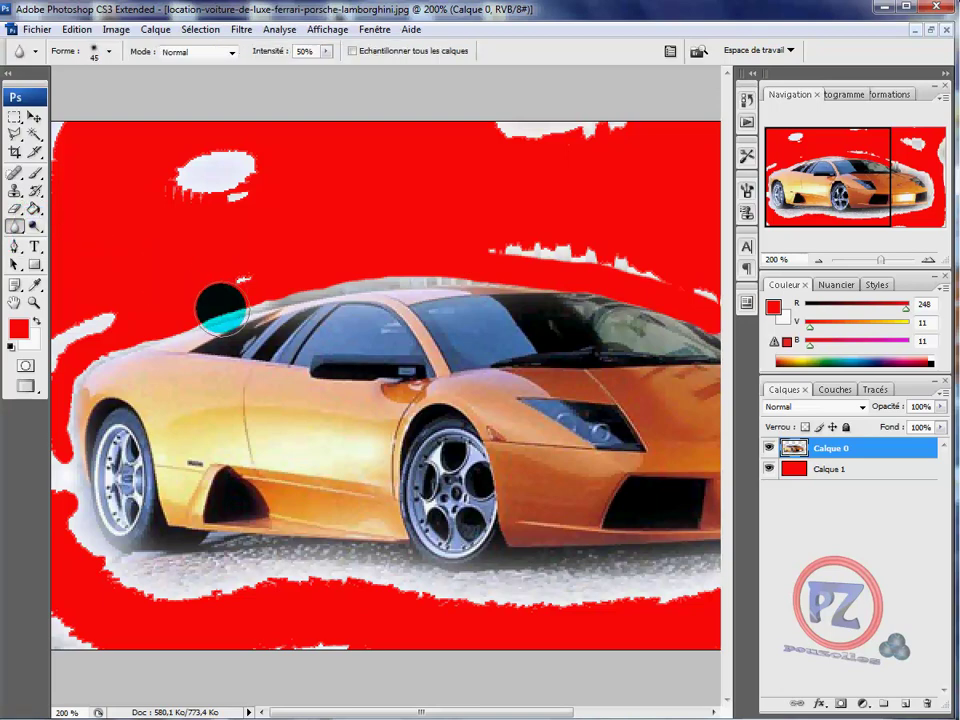
{"action": "mouse_move", "coordinate": [241, 308]}
{"action": "left_mouse_down"}
{"action": "mouse_move", "coordinate": [360, 272]}
{"action": "mouse_move", "coordinate": [221, 300]}
{"action": "mouse_move", "coordinate": [111, 343]}
{"action": "mouse_move", "coordinate": [118, 336]}
{"action": "mouse_move", "coordinate": [75, 381]}
{"action": "mouse_move", "coordinate": [179, 341]}
{"action": "mouse_move", "coordinate": [96, 364]}
{"action": "mouse_move", "coordinate": [167, 272]}
{"action": "mouse_move", "coordinate": [248, 298]}
{"action": "mouse_move", "coordinate": [139, 343]}
{"action": "mouse_move", "coordinate": [289, 296]}
{"action": "mouse_move", "coordinate": [446, 274]}
{"action": "mouse_move", "coordinate": [585, 279]}
{"action": "mouse_move", "coordinate": [707, 332]}
{"action": "mouse_move", "coordinate": [558, 282]}
{"action": "mouse_move", "coordinate": [435, 270]}
{"action": "mouse_move", "coordinate": [617, 285]}
{"action": "mouse_move", "coordinate": [546, 274]}
{"action": "mouse_move", "coordinate": [516, 290]}
{"action": "mouse_move", "coordinate": [522, 285]}
{"action": "mouse_move", "coordinate": [480, 274]}
{"action": "left_mouse_up"}
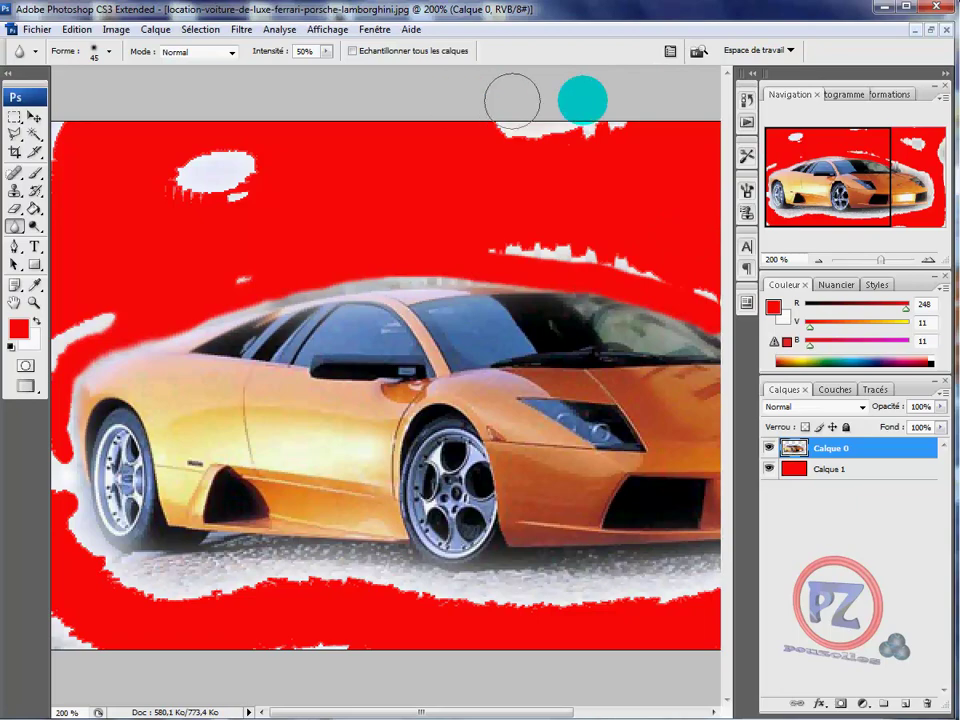
Close the car photo without saving and open 688061144_ID3086876_7_routes_cardon_083039_01TLYF_0.JPG from the Bureau folder
{"action": "left_click", "coordinate": [945, 33]}
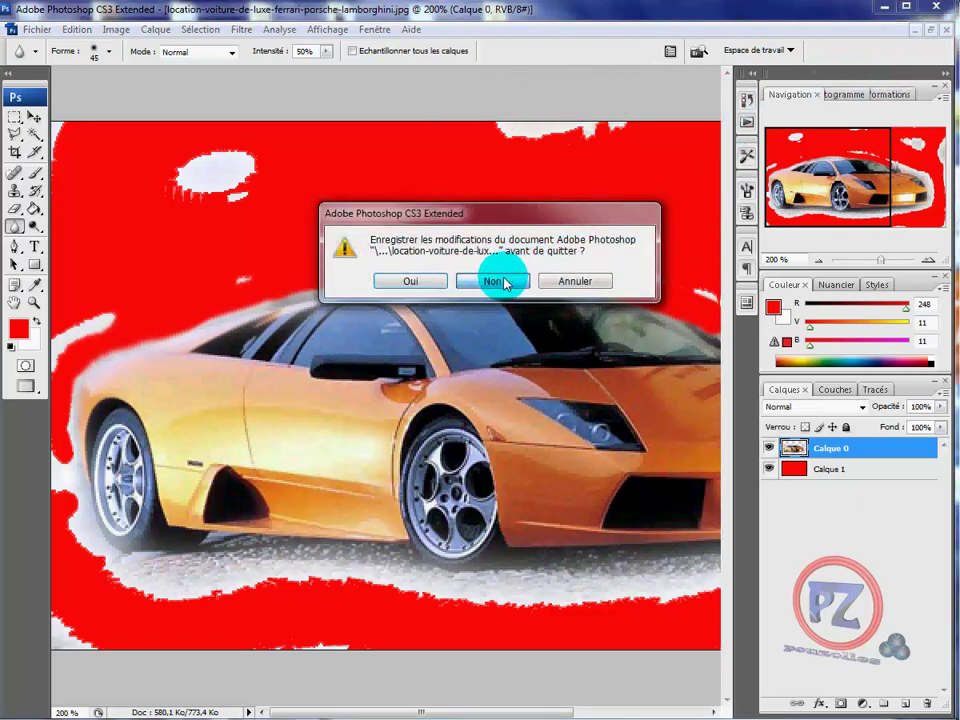
{"action": "left_click", "coordinate": [494, 281]}
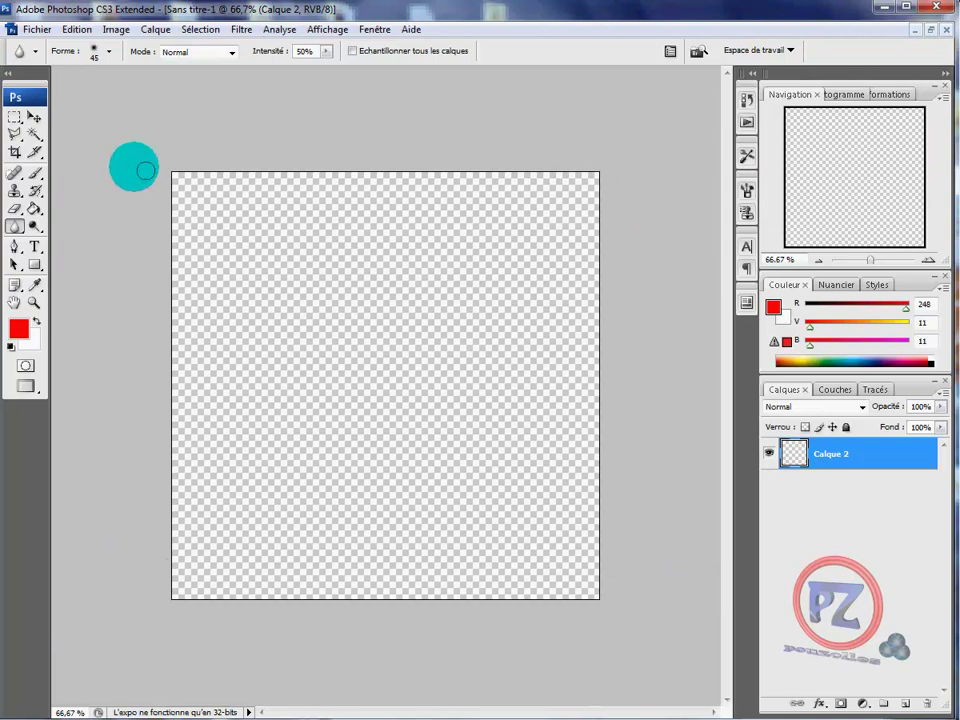
{"action": "left_click", "coordinate": [33, 29]}
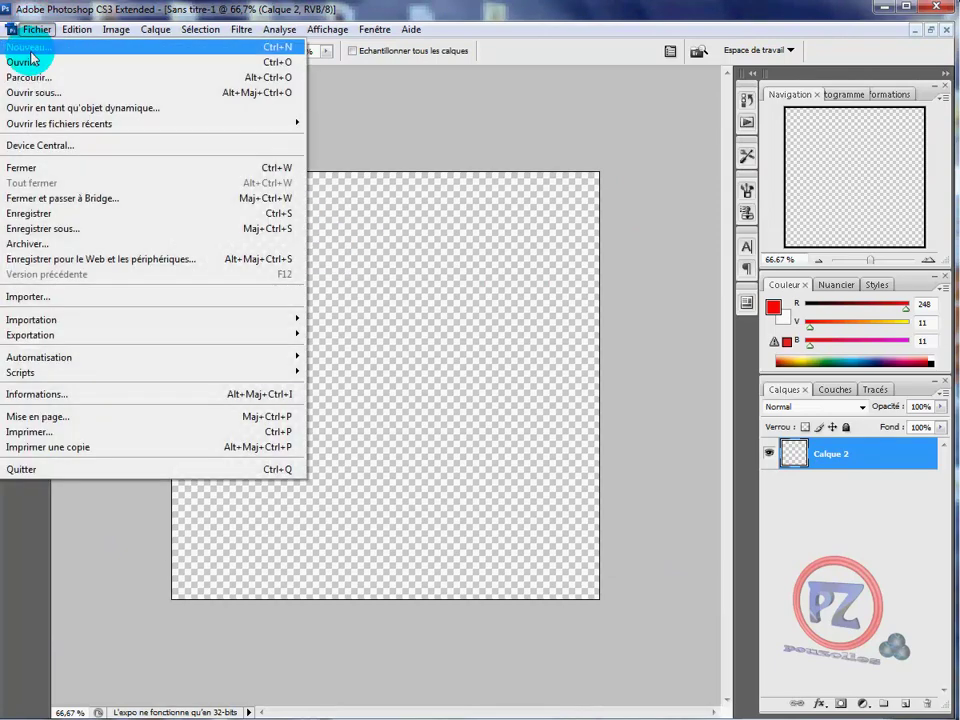
{"action": "left_click", "coordinate": [25, 61]}
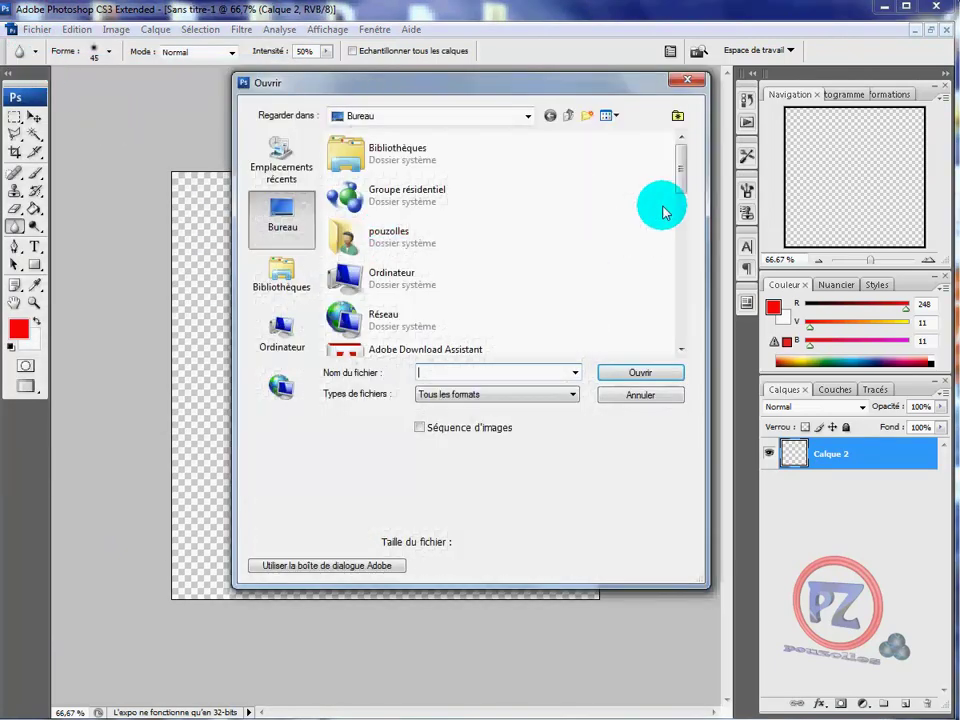
{"action": "left_click_drag", "start_coordinate": [681, 182], "coordinate": [686, 281]}
{"action": "left_click", "coordinate": [355, 290]}
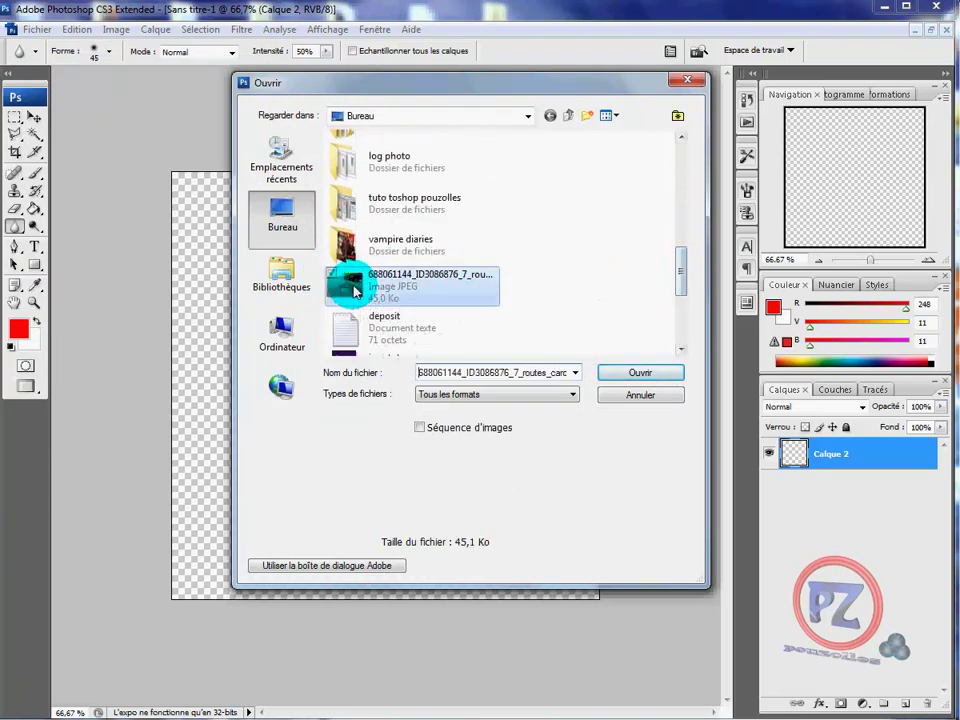
{"action": "double_click", "coordinate": [355, 290]}
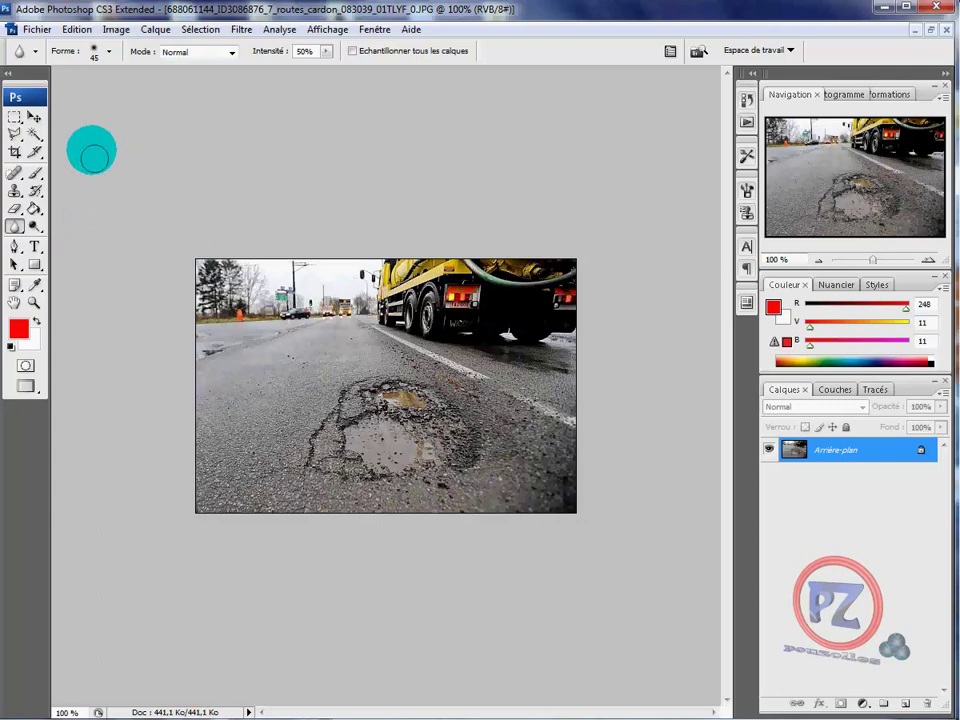
Activate the Clone Stamp (Tampon de duplication) and set its main diameter to 43 px with 100 % hardness
{"action": "left_click", "coordinate": [14, 190]}
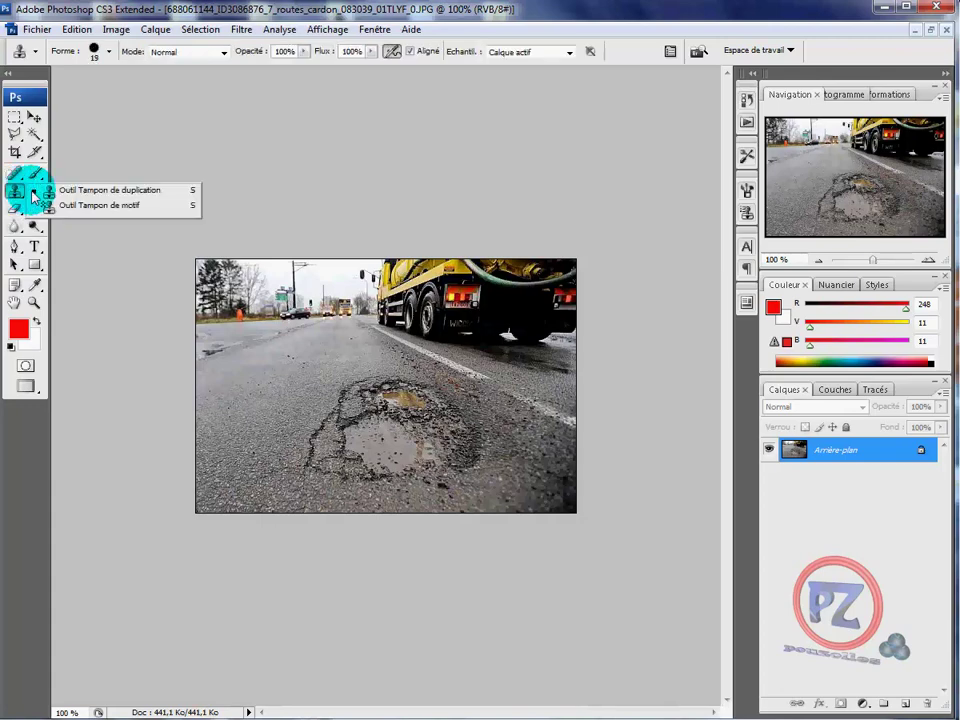
{"action": "left_click", "coordinate": [120, 192]}
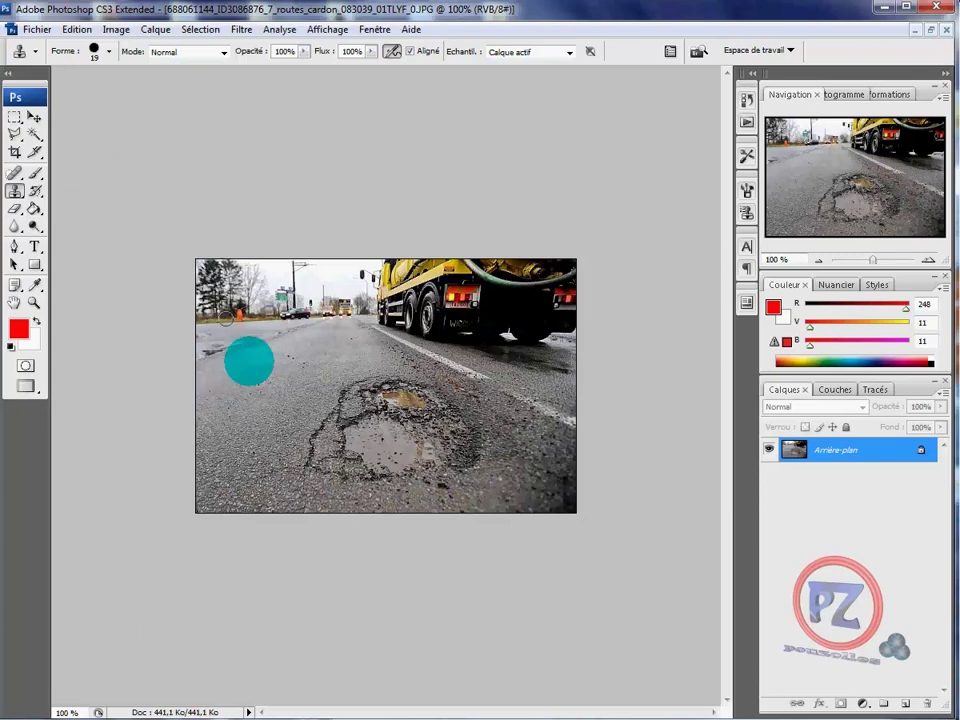
{"action": "left_click", "coordinate": [109, 52]}
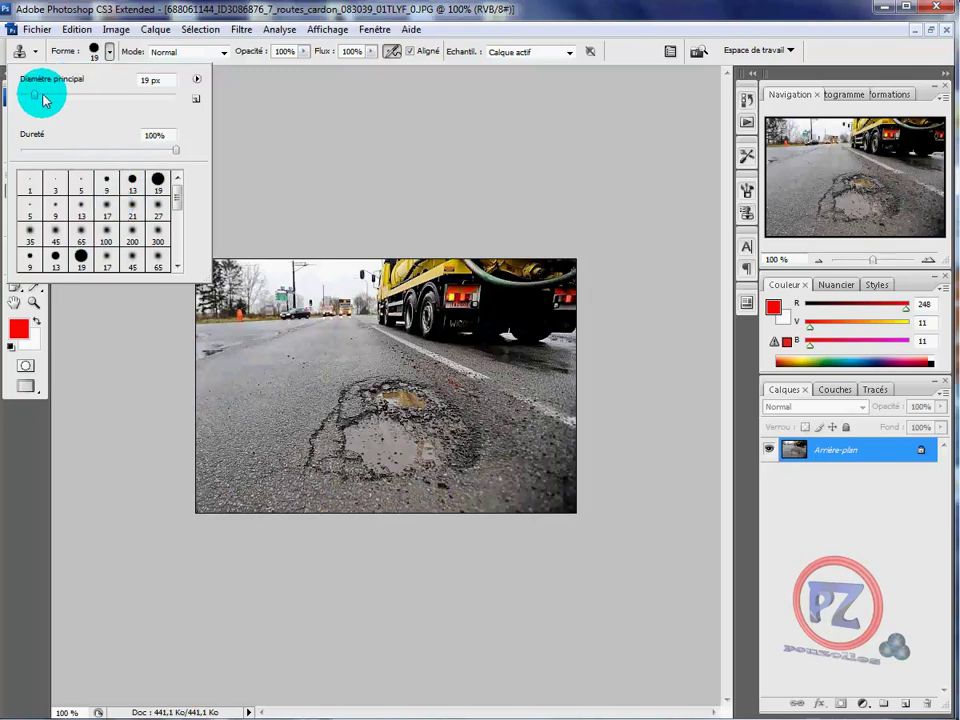
{"action": "left_click_drag", "start_coordinate": [44, 98], "coordinate": [54, 97]}
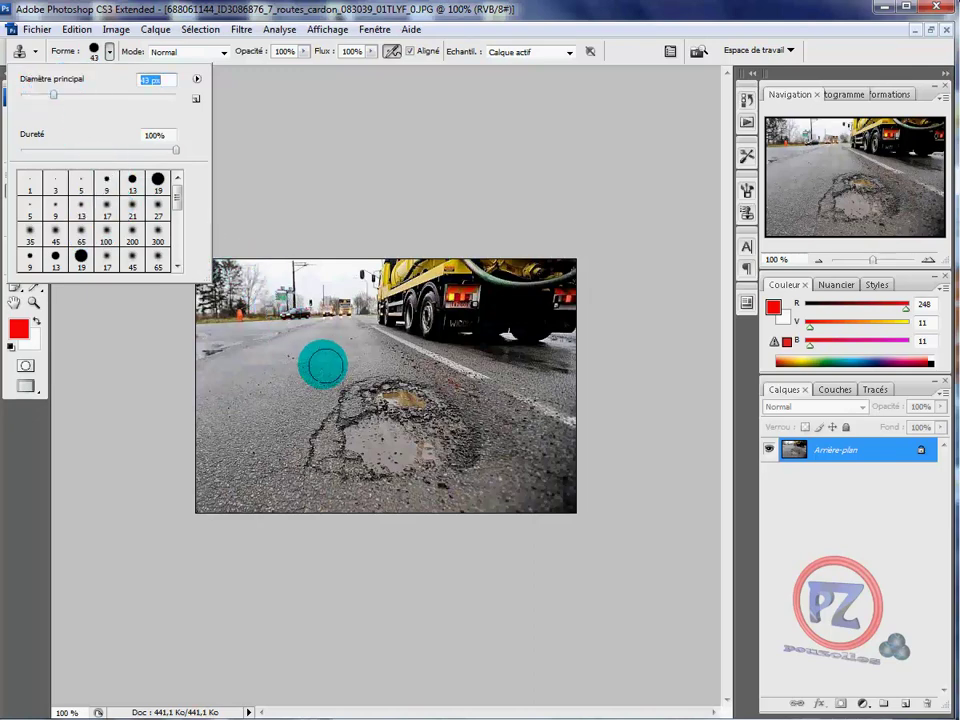
{"action": "left_click", "coordinate": [317, 144]}
{"action": "left_click", "coordinate": [318, 298]}
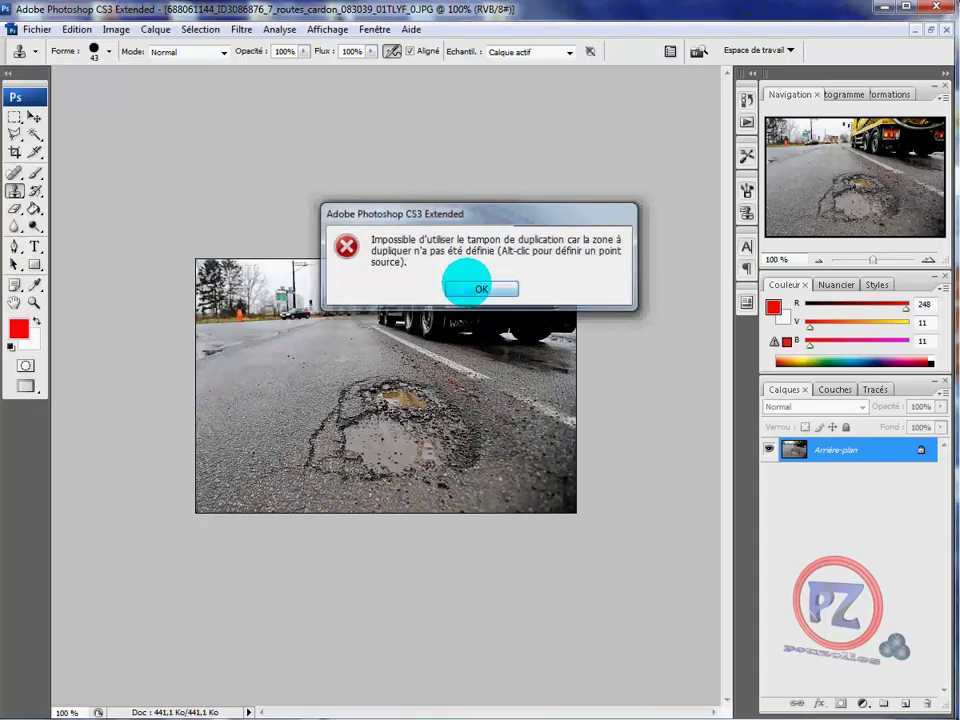
{"action": "left_click", "coordinate": [478, 288]}
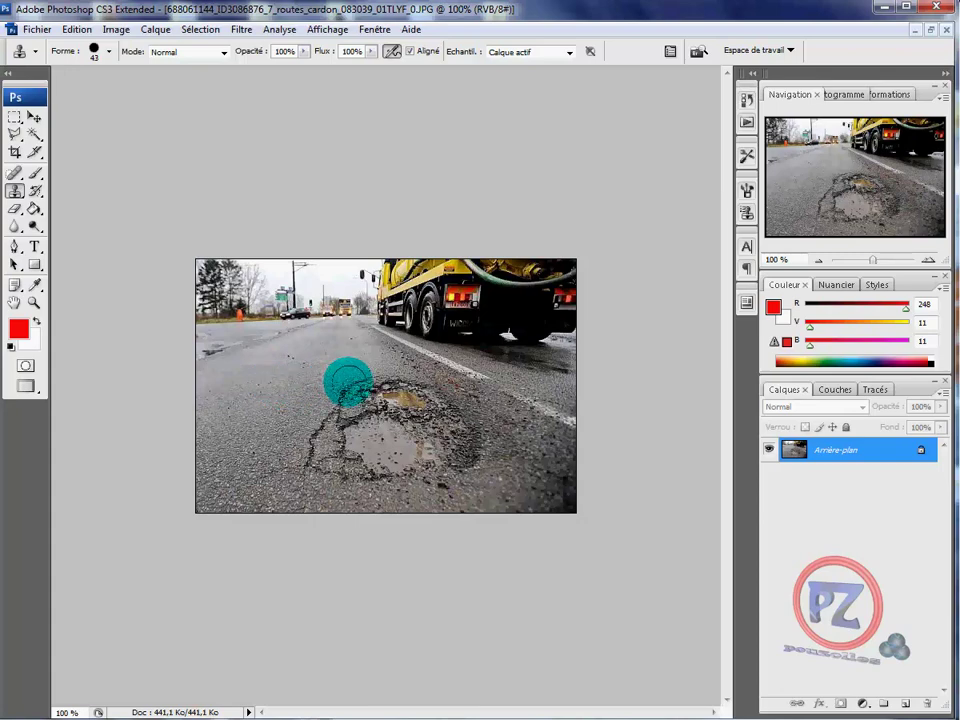
Clone clean asphalt over the pothole in the road with the 43 px Clone Stamp until the hole is covered
{"action": "left_click", "coordinate": [347, 385]}
{"action": "left_click", "coordinate": [490, 290]}
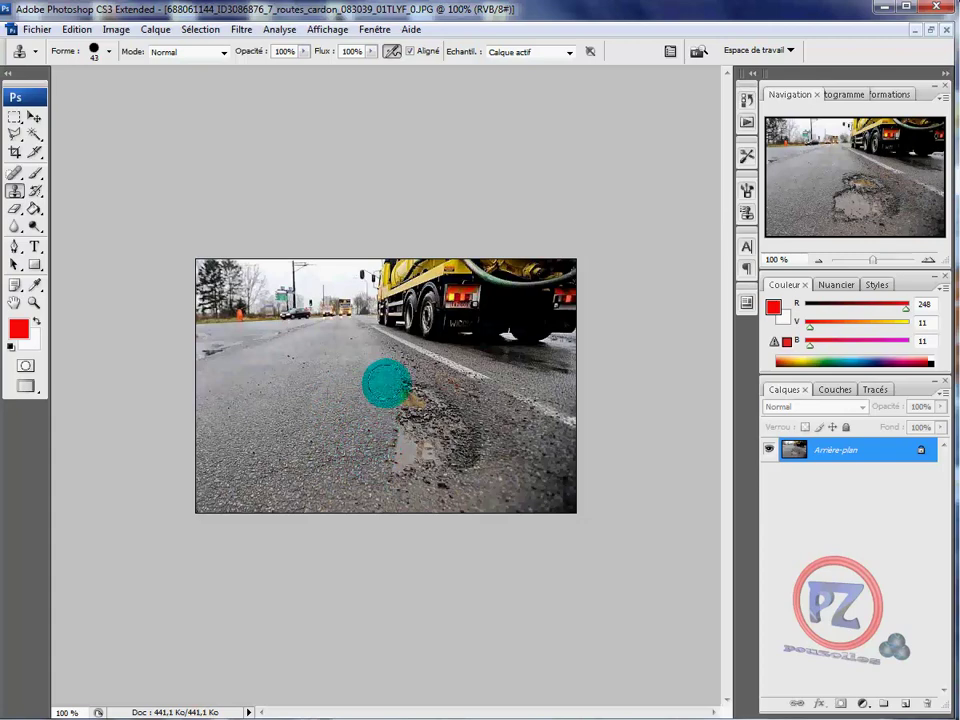
{"action": "mouse_move", "coordinate": [386, 381]}
{"action": "left_mouse_down"}
{"action": "mouse_move", "coordinate": [395, 463]}
{"action": "mouse_move", "coordinate": [408, 469]}
{"action": "mouse_move", "coordinate": [396, 394]}
{"action": "mouse_move", "coordinate": [402, 458]}
{"action": "left_mouse_up"}
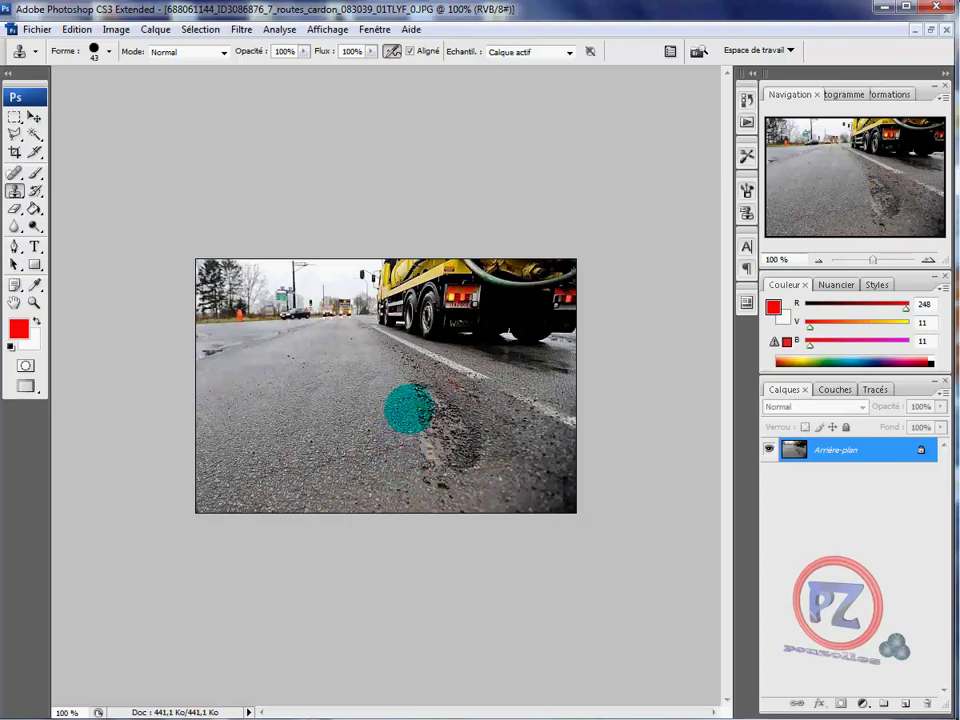
{"action": "mouse_move", "coordinate": [409, 408]}
{"action": "left_mouse_down"}
{"action": "mouse_move", "coordinate": [460, 455]}
{"action": "mouse_move", "coordinate": [430, 433]}
{"action": "mouse_move", "coordinate": [431, 471]}
{"action": "mouse_move", "coordinate": [444, 479]}
{"action": "mouse_move", "coordinate": [416, 456]}
{"action": "mouse_move", "coordinate": [434, 433]}
{"action": "mouse_move", "coordinate": [451, 431]}
{"action": "mouse_move", "coordinate": [491, 477]}
{"action": "mouse_move", "coordinate": [373, 419]}
{"action": "mouse_move", "coordinate": [312, 461]}
{"action": "mouse_move", "coordinate": [330, 472]}
{"action": "mouse_move", "coordinate": [354, 454]}
{"action": "mouse_move", "coordinate": [355, 433]}
{"action": "mouse_move", "coordinate": [371, 455]}
{"action": "mouse_move", "coordinate": [383, 420]}
{"action": "mouse_move", "coordinate": [336, 403]}
{"action": "mouse_move", "coordinate": [379, 391]}
{"action": "mouse_move", "coordinate": [393, 423]}
{"action": "mouse_move", "coordinate": [433, 431]}
{"action": "mouse_move", "coordinate": [358, 408]}
{"action": "mouse_move", "coordinate": [415, 429]}
{"action": "mouse_move", "coordinate": [421, 417]}
{"action": "mouse_move", "coordinate": [403, 449]}
{"action": "mouse_move", "coordinate": [393, 429]}
{"action": "mouse_move", "coordinate": [423, 452]}
{"action": "mouse_move", "coordinate": [449, 450]}
{"action": "mouse_move", "coordinate": [391, 452]}
{"action": "mouse_move", "coordinate": [445, 433]}
{"action": "mouse_move", "coordinate": [369, 415]}
{"action": "mouse_move", "coordinate": [391, 433]}
{"action": "mouse_move", "coordinate": [367, 424]}
{"action": "mouse_move", "coordinate": [403, 431]}
{"action": "mouse_move", "coordinate": [348, 363]}
{"action": "mouse_move", "coordinate": [365, 351]}
{"action": "mouse_move", "coordinate": [424, 355]}
{"action": "mouse_move", "coordinate": [489, 379]}
{"action": "mouse_move", "coordinate": [450, 358]}
{"action": "left_mouse_up"}
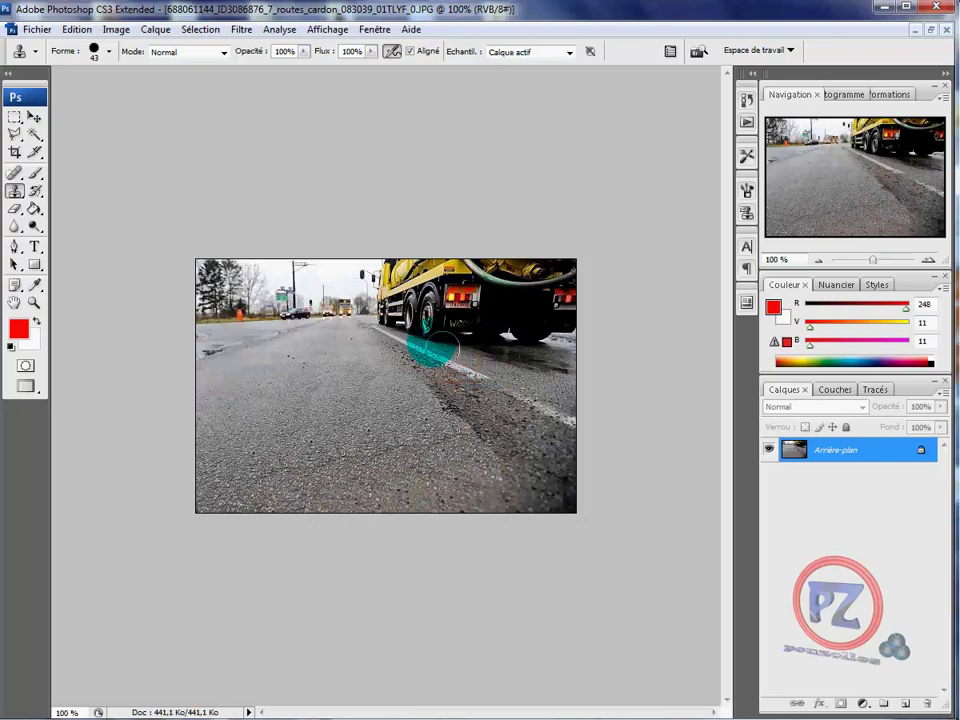
Retouch the white lane line behind the truck with the hard 13 px Clone Stamp, leaving two clean dashes separated by asphalt
{"action": "left_click", "coordinate": [109, 52]}
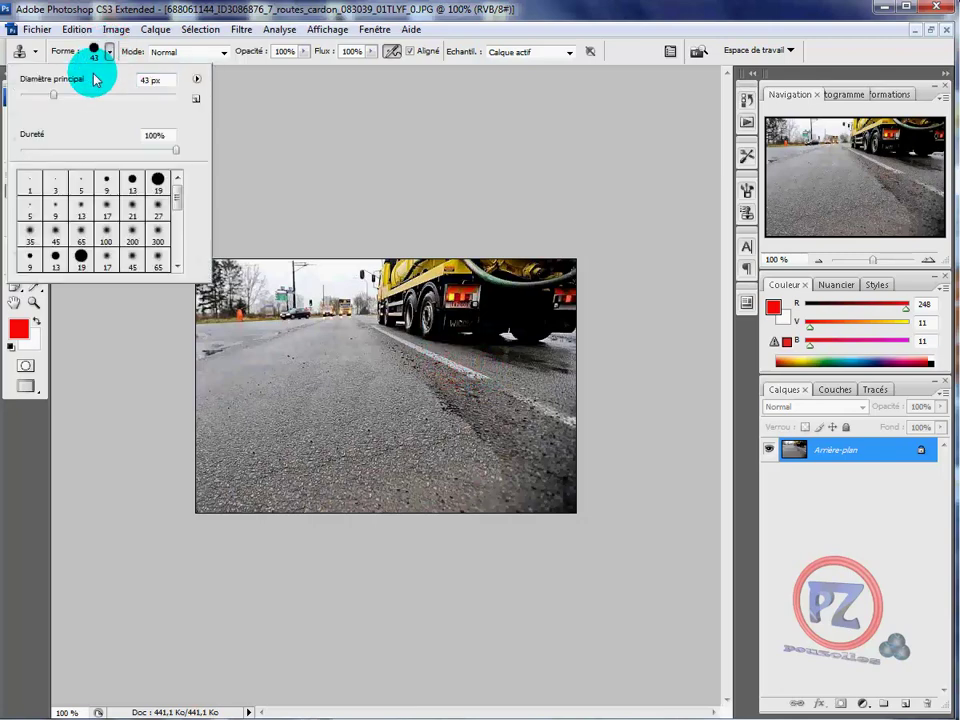
{"action": "left_click", "coordinate": [133, 184]}
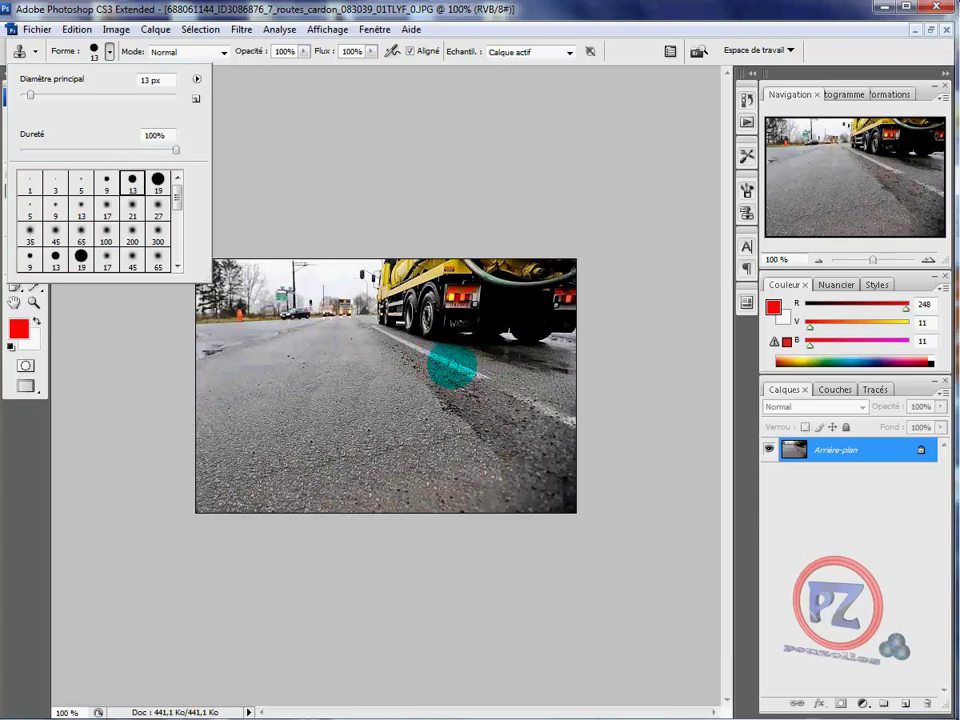
{"action": "left_click", "coordinate": [451, 367]}
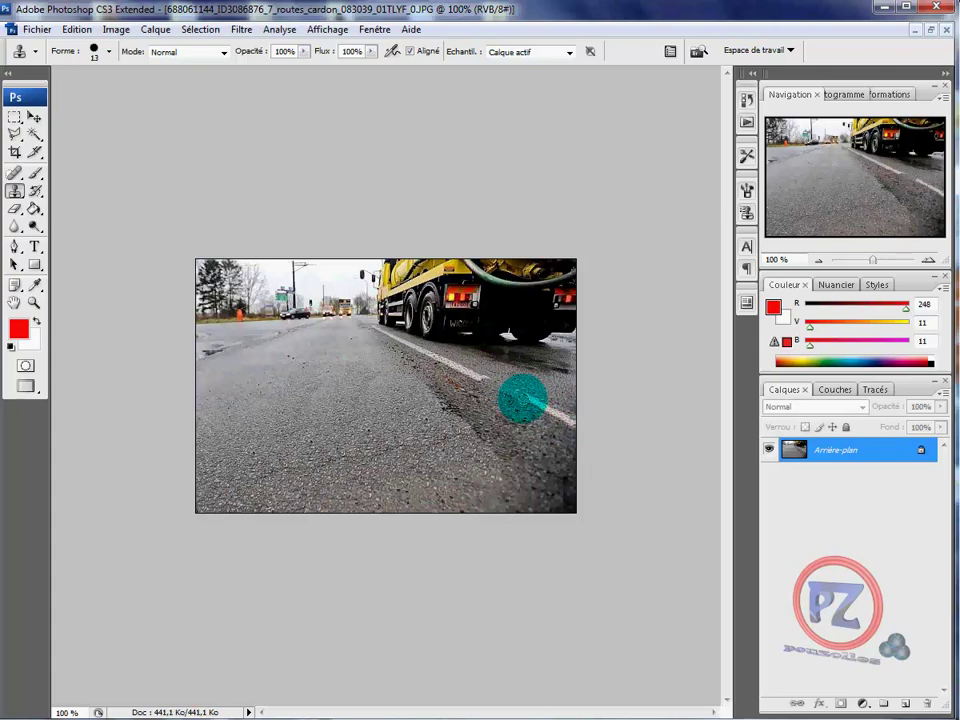
{"action": "left_click_drag", "start_coordinate": [512, 392], "coordinate": [473, 373]}
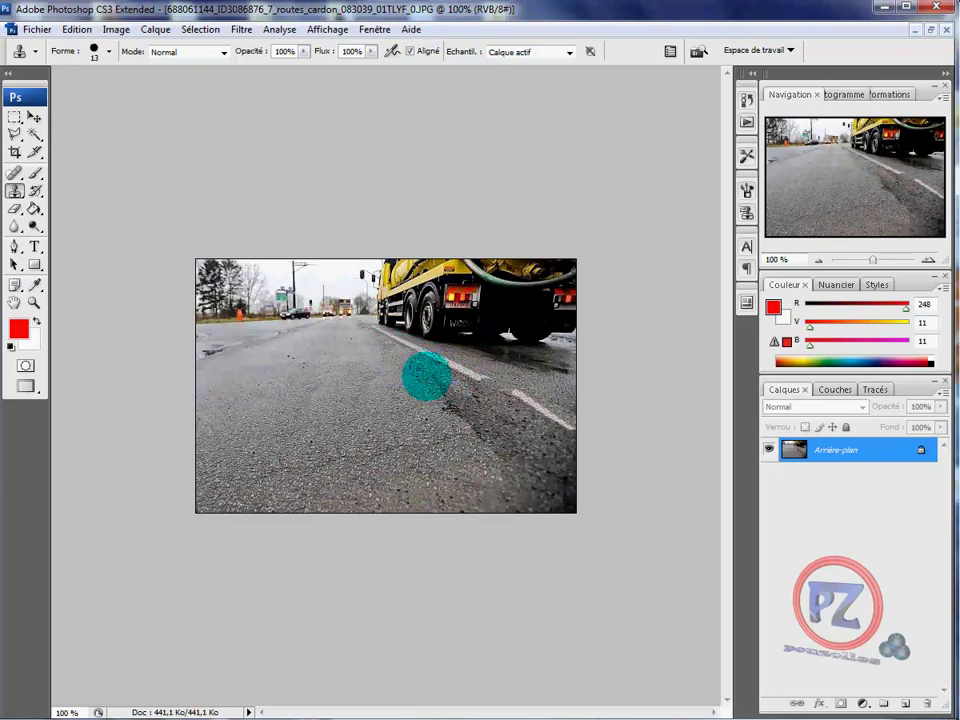
Set the Clone Stamp diameter to 63 px and clone clean asphalt over the remaining dark, damaged road below the lane line
{"action": "left_click", "coordinate": [110, 55]}
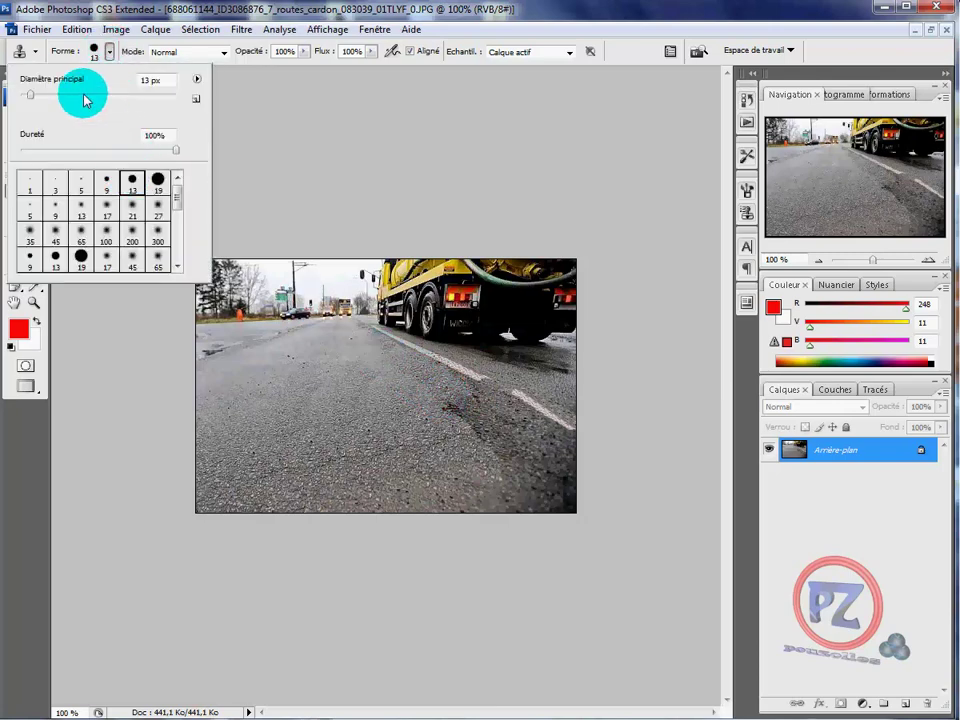
{"action": "left_click_drag", "start_coordinate": [31, 95], "coordinate": [69, 95]}
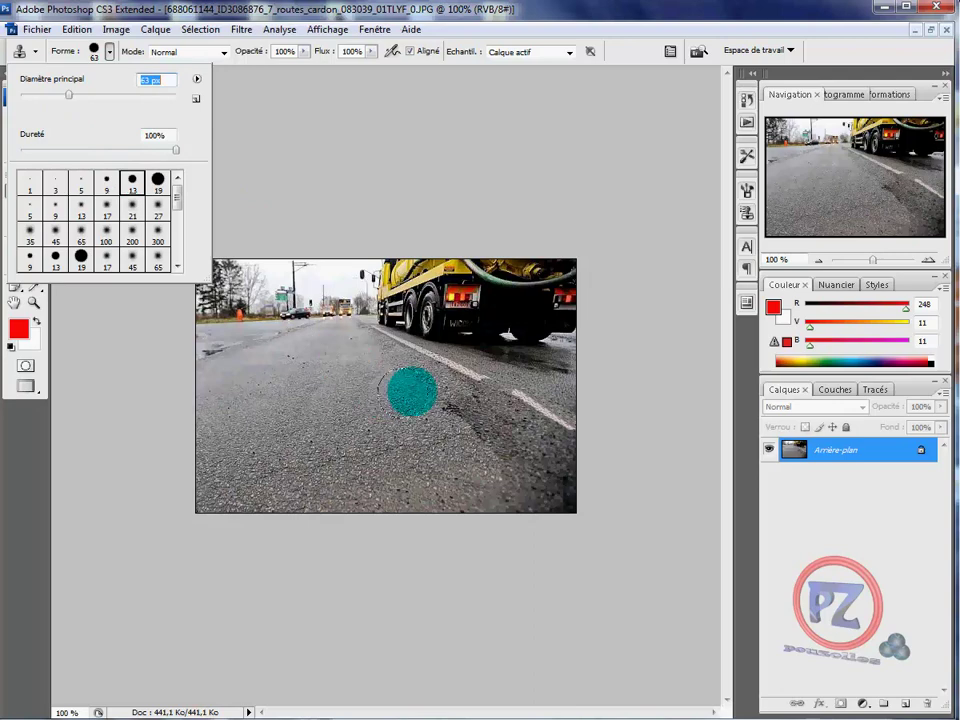
{"action": "key", "text": "Return"}
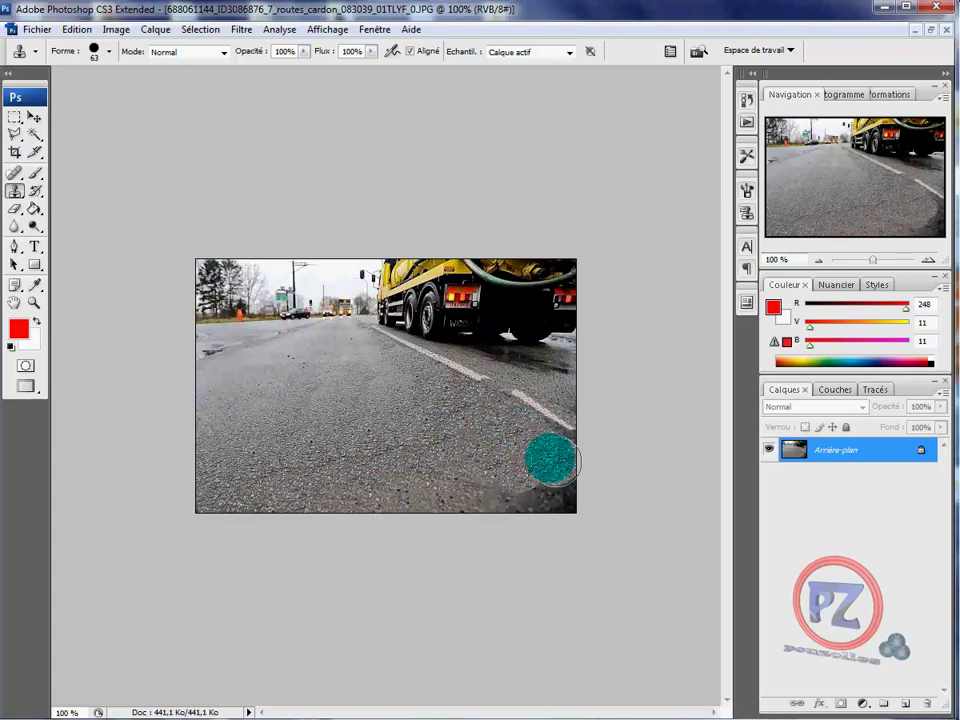
{"action": "mouse_move", "coordinate": [553, 454]}
{"action": "left_mouse_down"}
{"action": "mouse_move", "coordinate": [521, 464]}
{"action": "mouse_move", "coordinate": [551, 485]}
{"action": "mouse_move", "coordinate": [507, 471]}
{"action": "mouse_move", "coordinate": [503, 484]}
{"action": "mouse_move", "coordinate": [533, 500]}
{"action": "mouse_move", "coordinate": [531, 480]}
{"action": "mouse_move", "coordinate": [564, 499]}
{"action": "mouse_move", "coordinate": [548, 477]}
{"action": "mouse_move", "coordinate": [570, 489]}
{"action": "mouse_move", "coordinate": [553, 463]}
{"action": "left_mouse_up"}
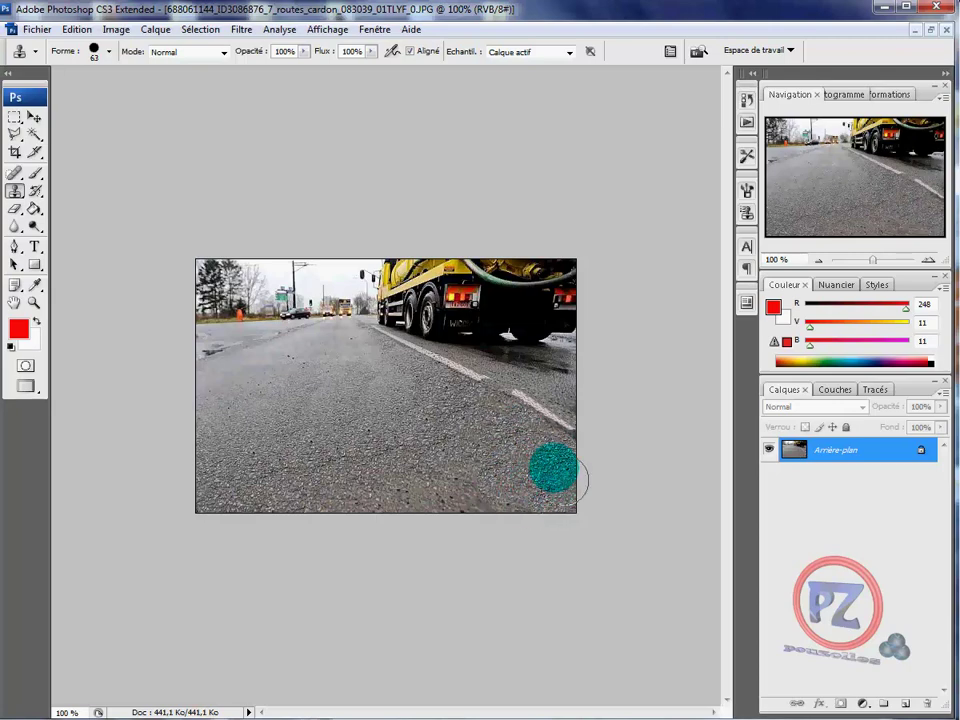
Try cloning a patch of lighter asphalt onto the middle of the road with the 63 px Clone Stamp, and undo the stroke
{"action": "mouse_move", "coordinate": [420, 403]}
{"action": "left_mouse_down"}
{"action": "mouse_move", "coordinate": [447, 457]}
{"action": "mouse_move", "coordinate": [416, 416]}
{"action": "left_mouse_up"}
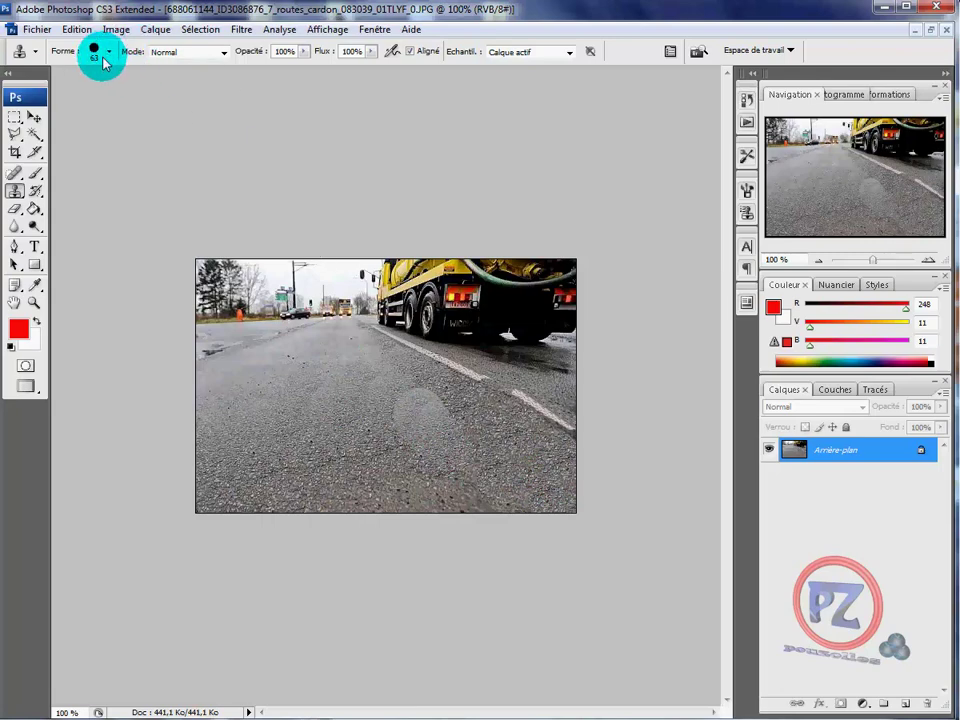
{"action": "key", "text": "ctrl+z"}
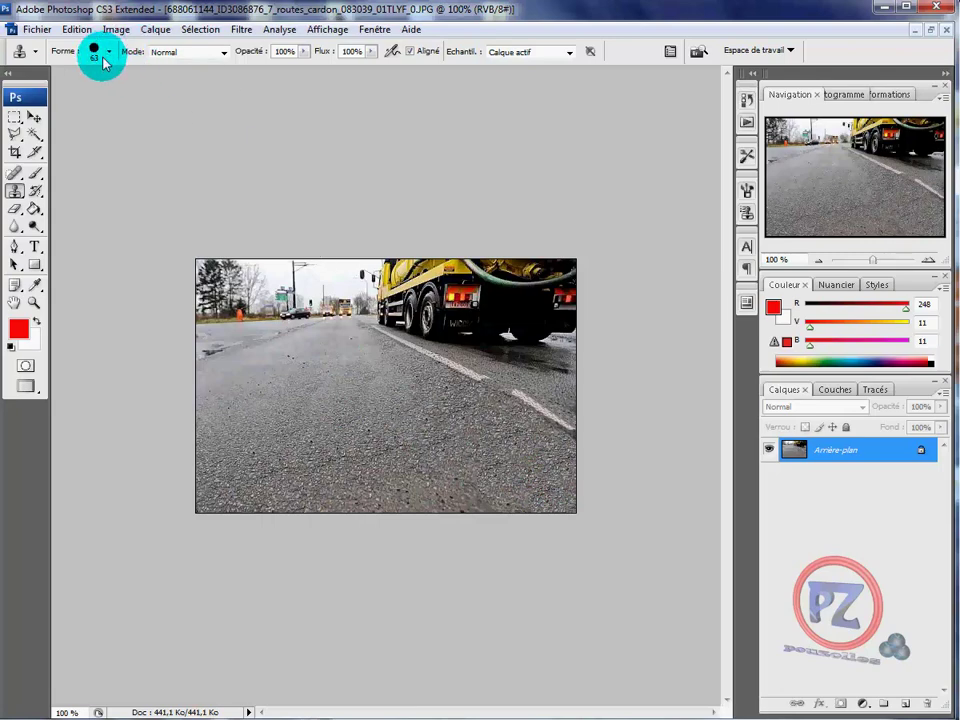